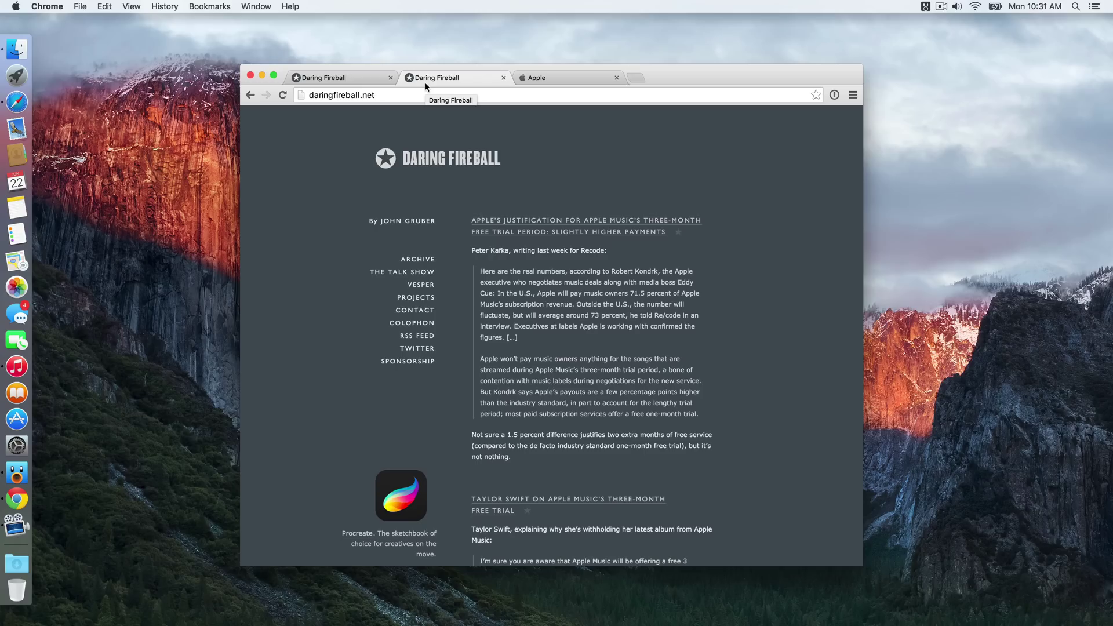
# Pin both Daring Fireball tabs in Chrome, then minimize the Chrome window
pyautogui.rightClick(458, 76)
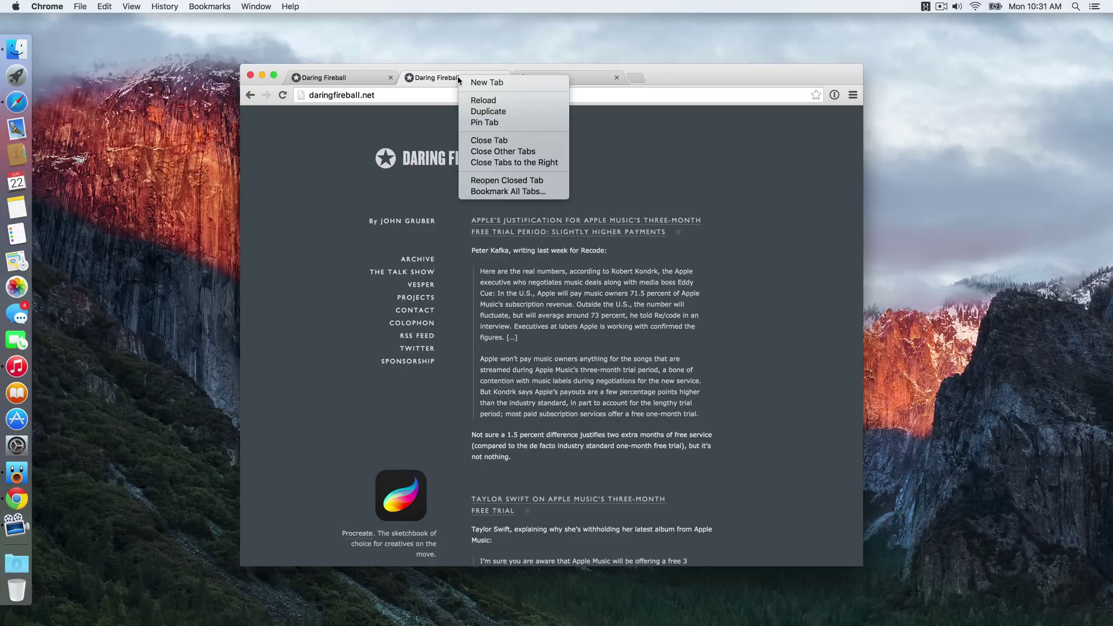
pyautogui.click(498, 122)
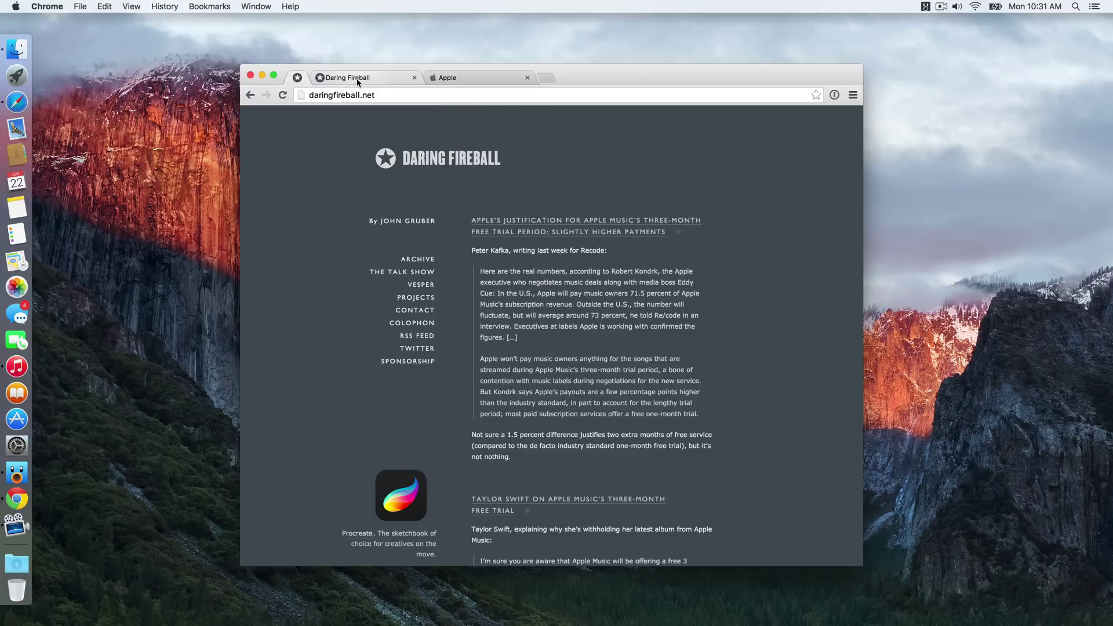
pyautogui.rightClick(357, 81)
pyautogui.click(373, 124)
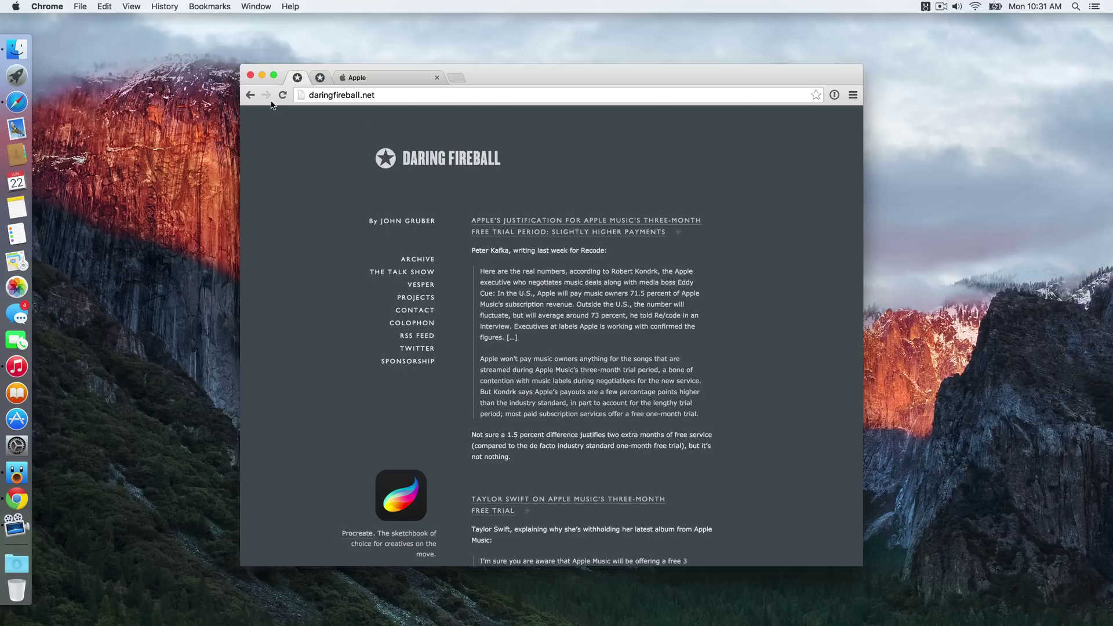
pyautogui.click(262, 76)
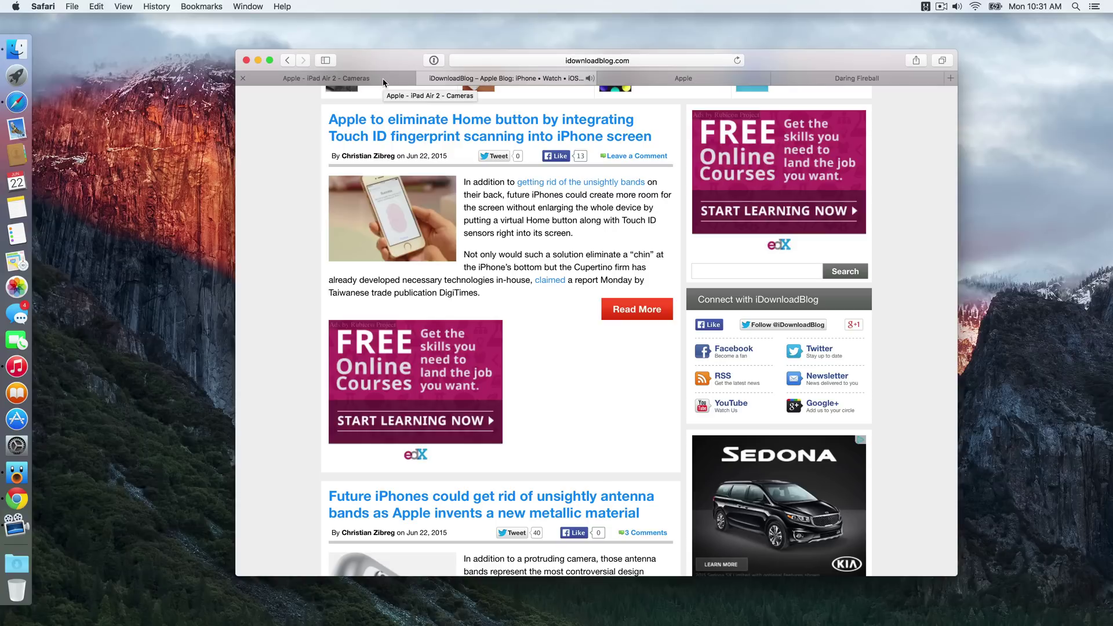
pyautogui.rightClick(341, 83)
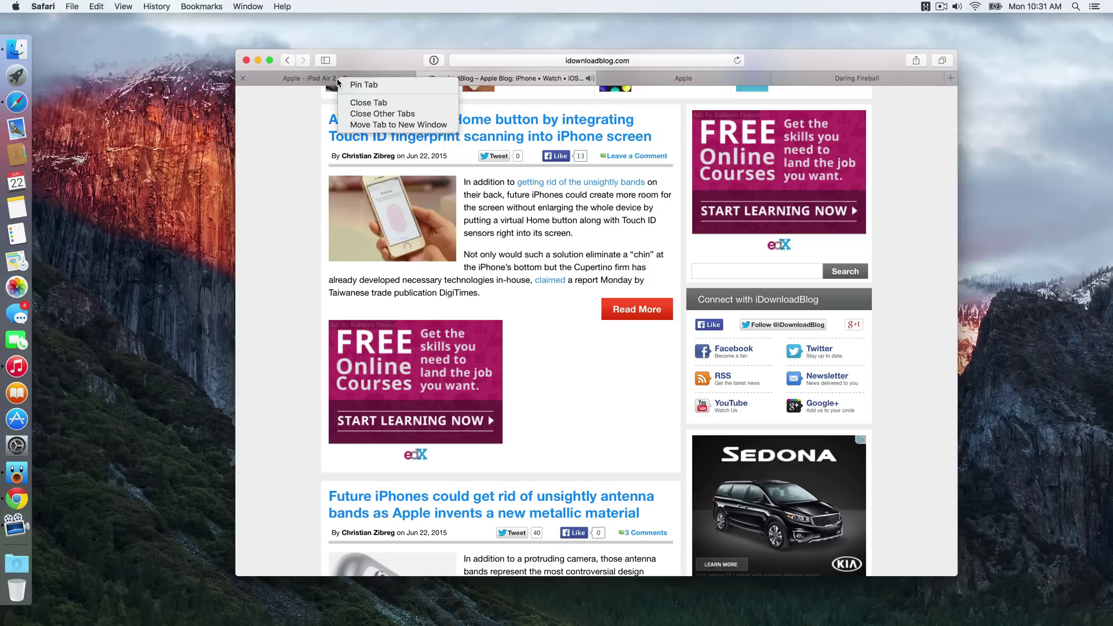
pyautogui.click(347, 85)
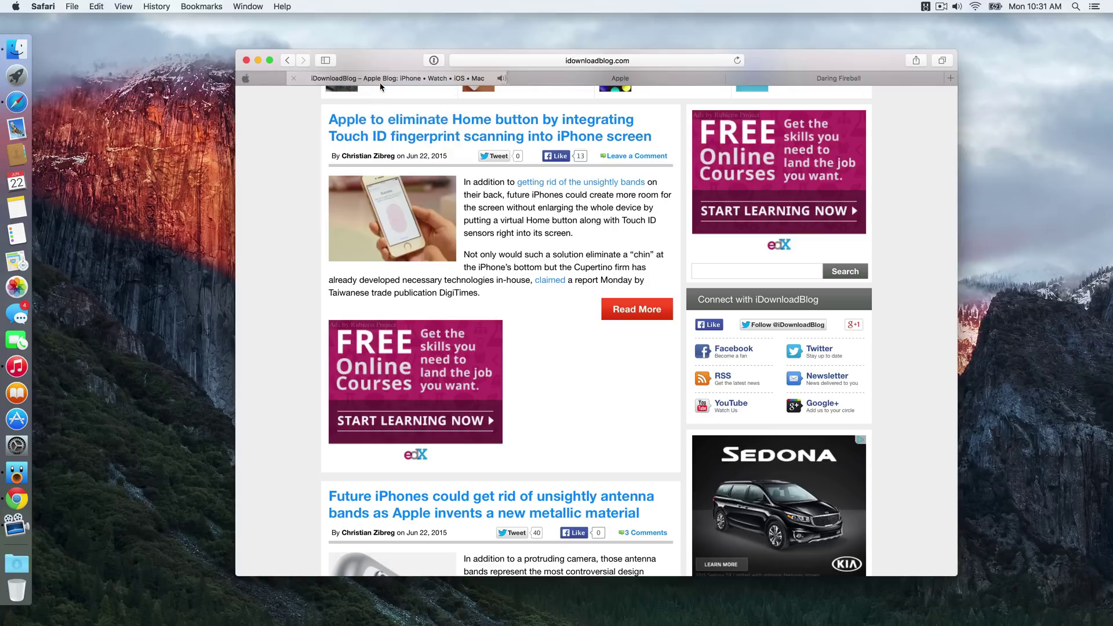
pyautogui.rightClick(248, 81)
pyautogui.click(273, 87)
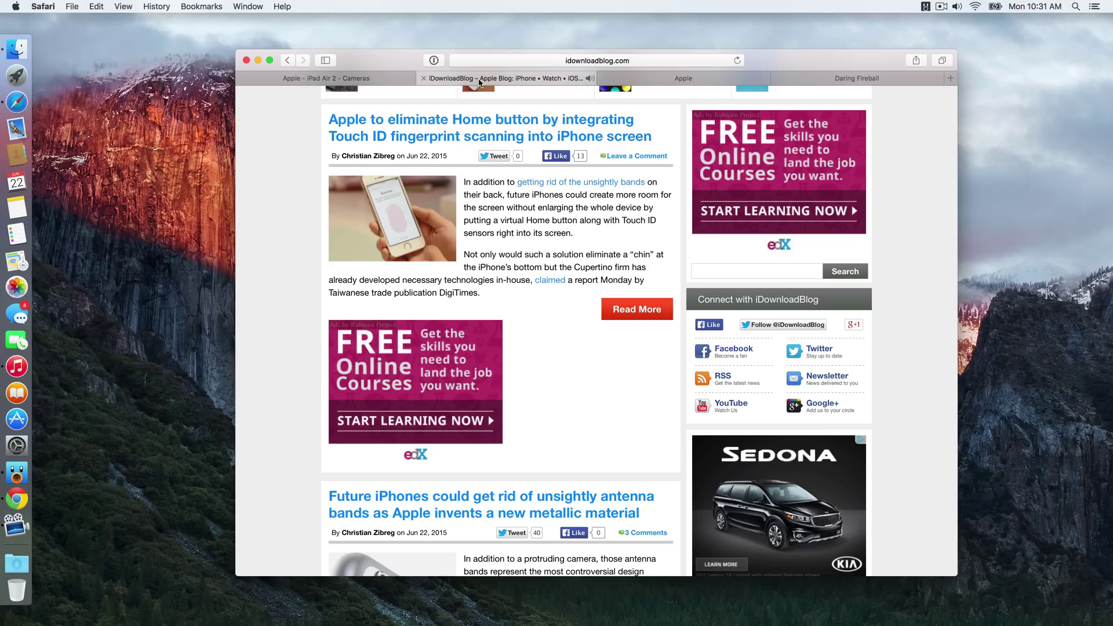
# Pin the iDownloadBlog, iPad Air 2 and Daring Fireball tabs by dragging them to the left edge
pyautogui.moveTo(515, 81); pyautogui.dragTo(238, 78)
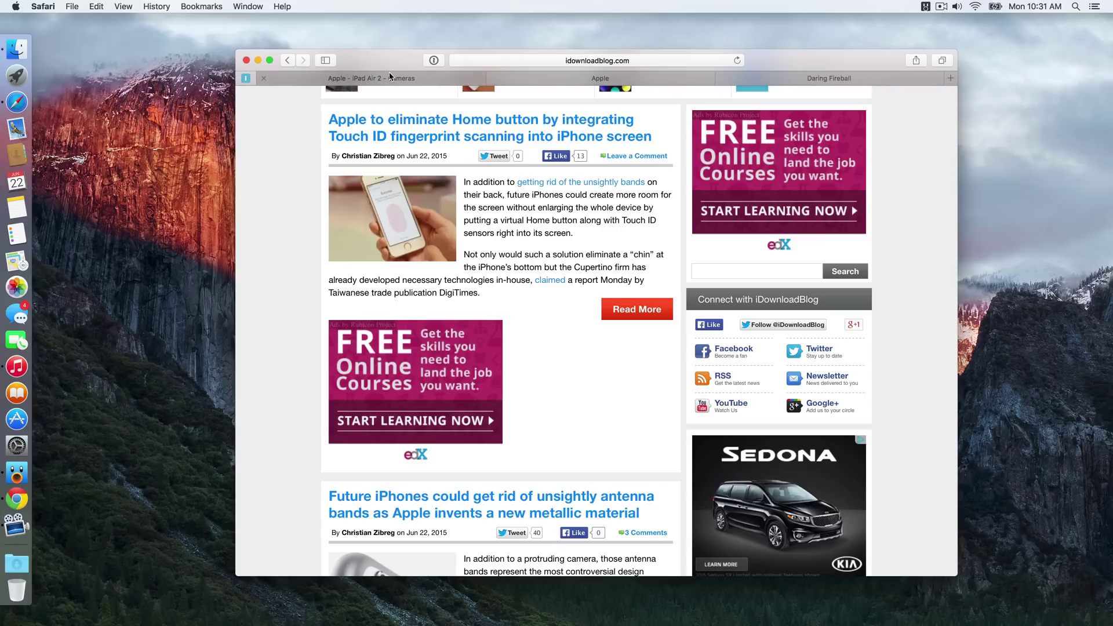
pyautogui.moveTo(388, 79); pyautogui.dragTo(268, 77)
pyautogui.moveTo(411, 80); pyautogui.dragTo(464, 81)
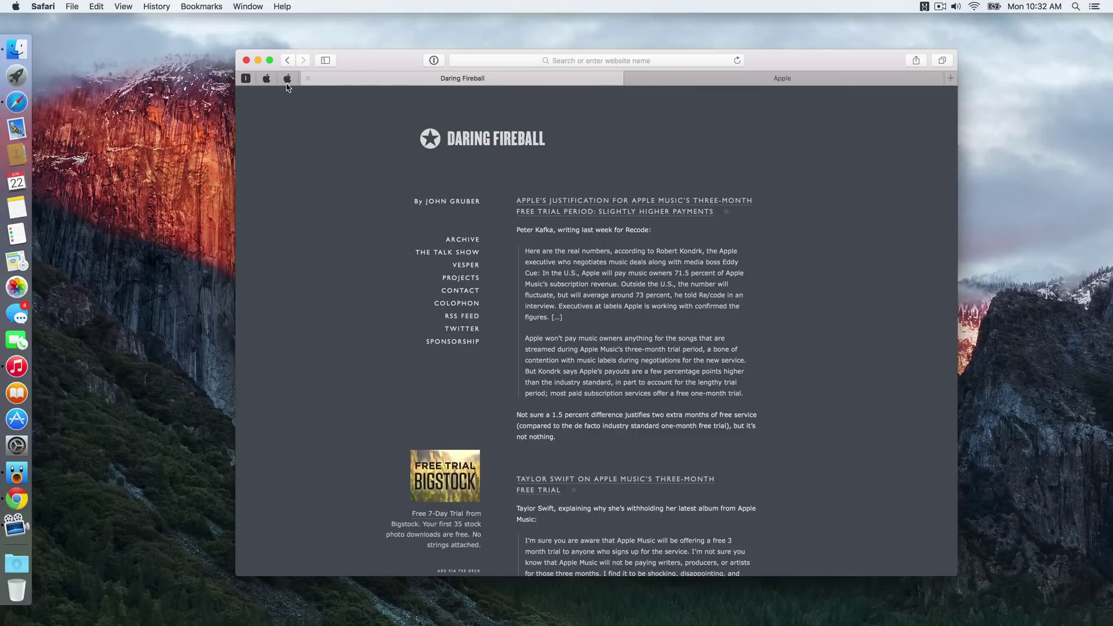
# Unpin the Daring Fireball, iPad Air 2 and iDownloadBlog tabs by dragging them back out
pyautogui.moveTo(287, 78); pyautogui.dragTo(416, 83)
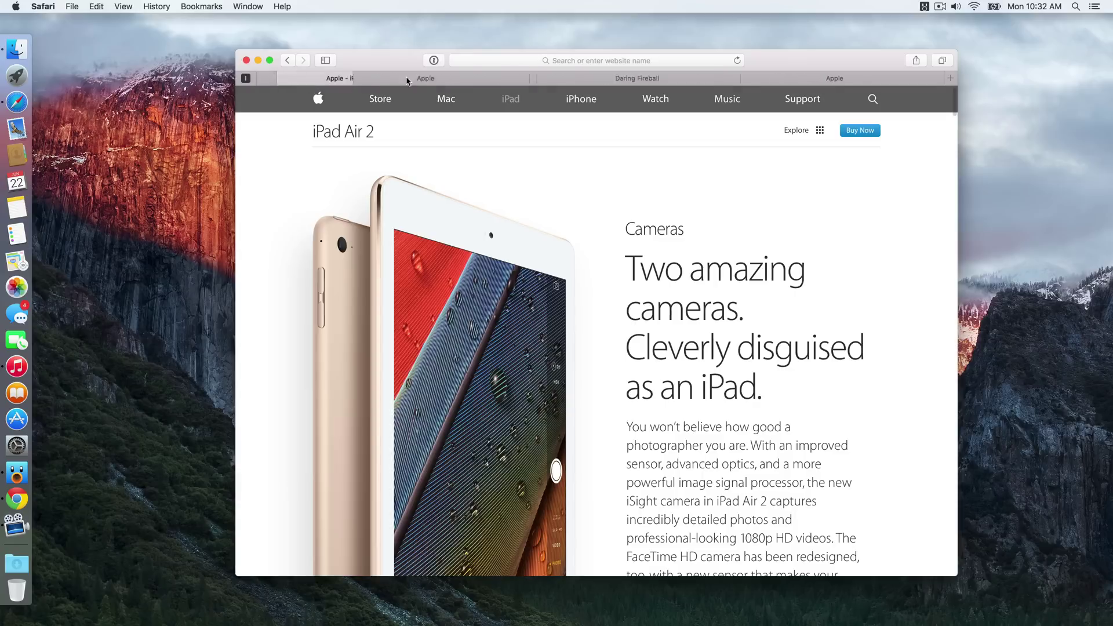
pyautogui.moveTo(266, 78); pyautogui.dragTo(384, 81)
pyautogui.moveTo(247, 79); pyautogui.dragTo(371, 80)
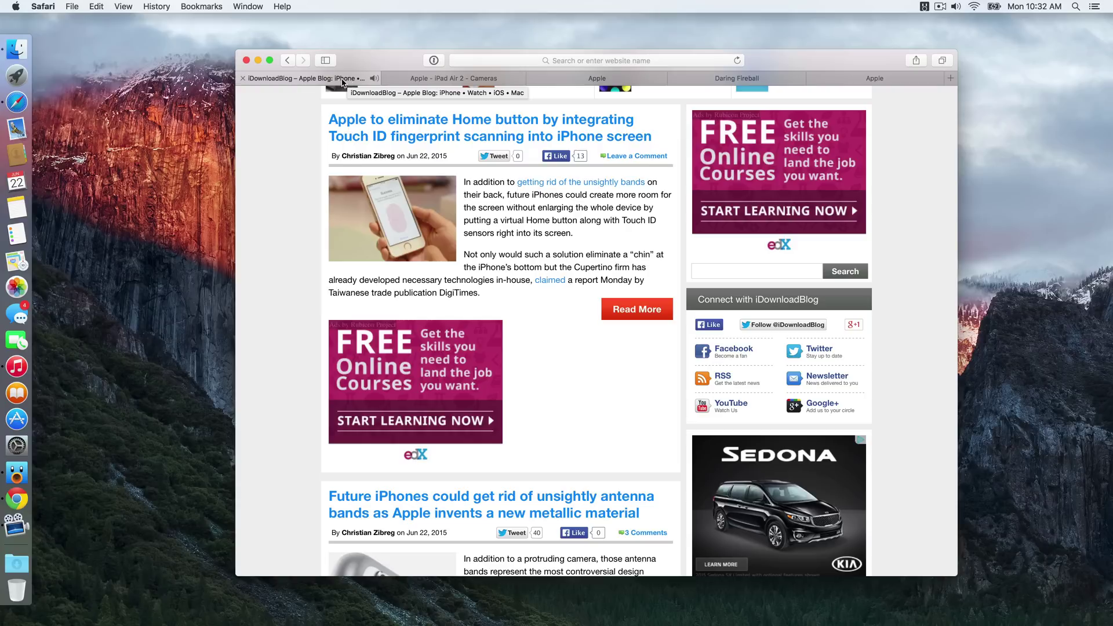
# Pin the iDownloadBlog tab via Pin Tab and pin the iPad Air 2 tab by dragging
pyautogui.rightClick(354, 78)
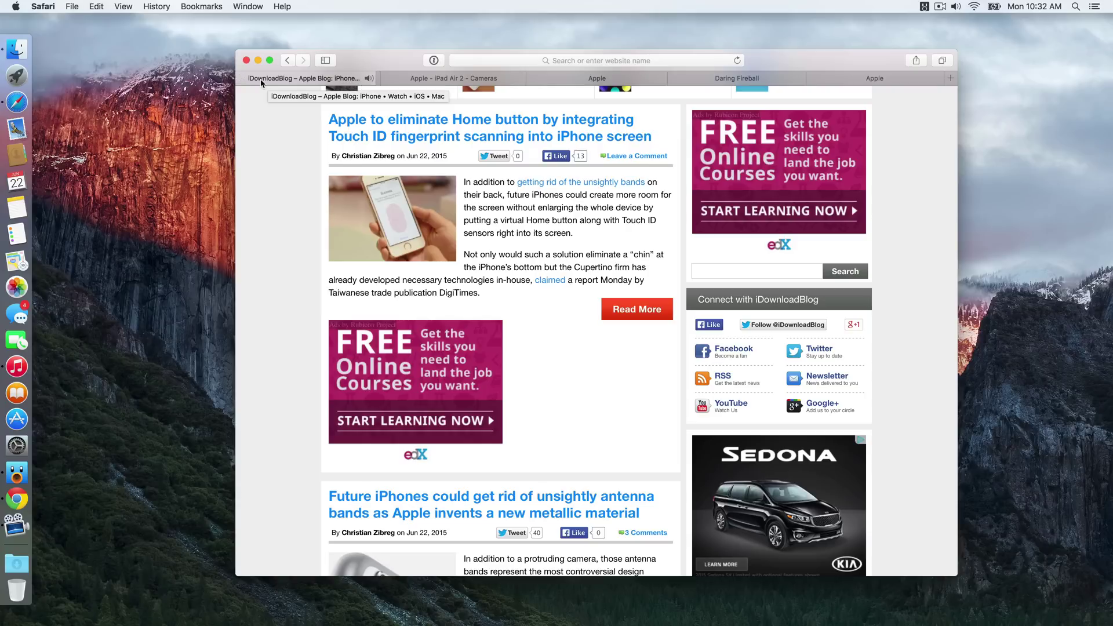
pyautogui.click(371, 85)
pyautogui.moveTo(347, 80); pyautogui.dragTo(255, 82)
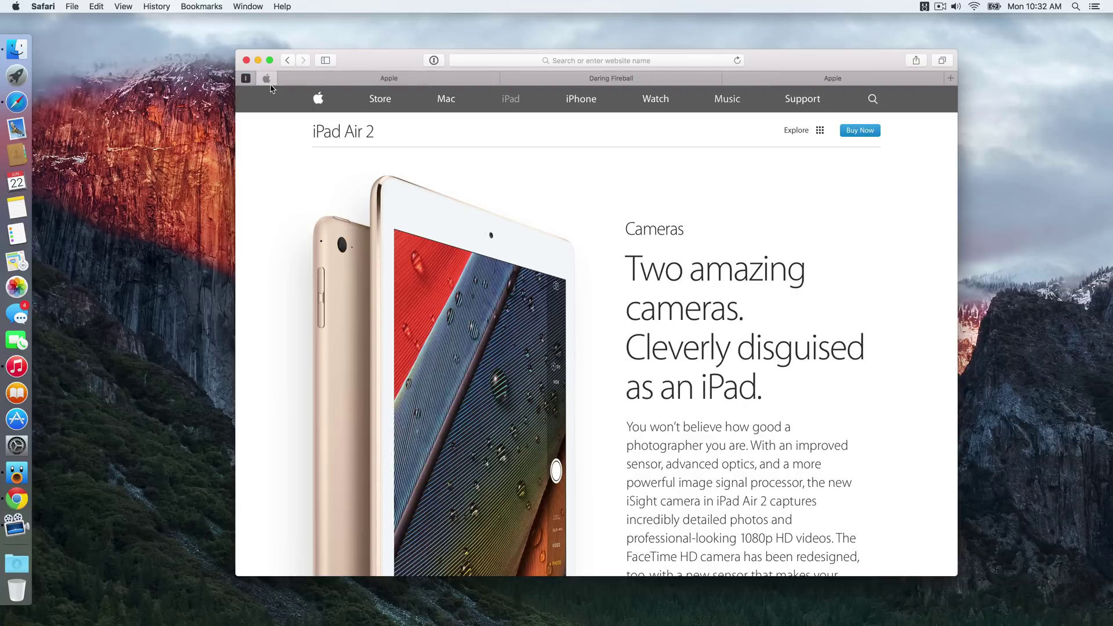
# Open a second window with Cmd-N, compare both windows, and load its pinned Apple tab
pyautogui.press('super+n')
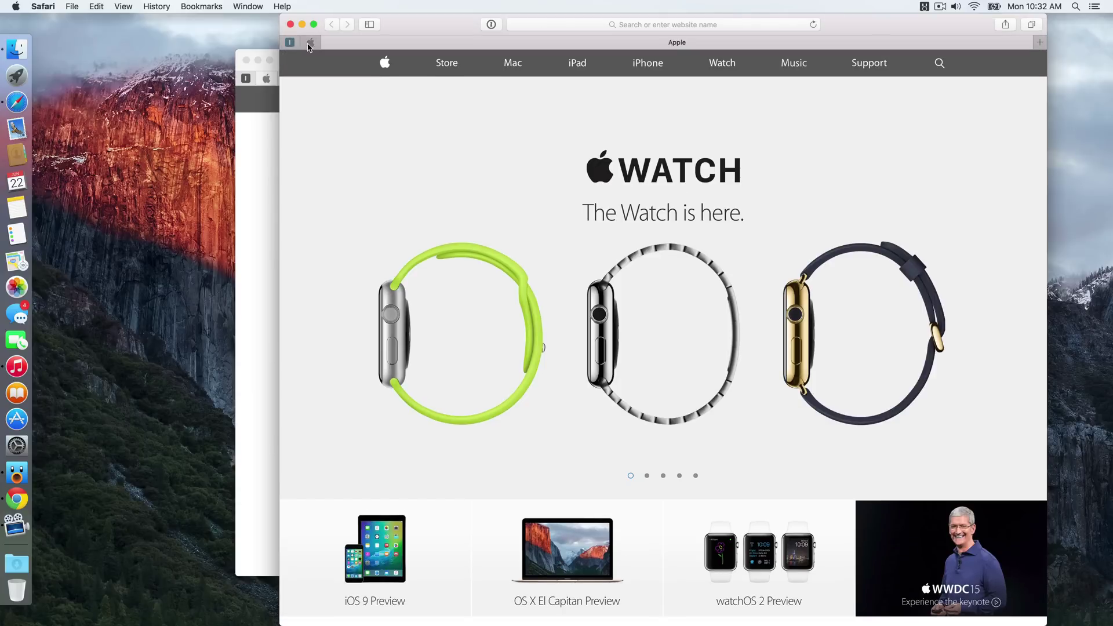
pyautogui.click(262, 129)
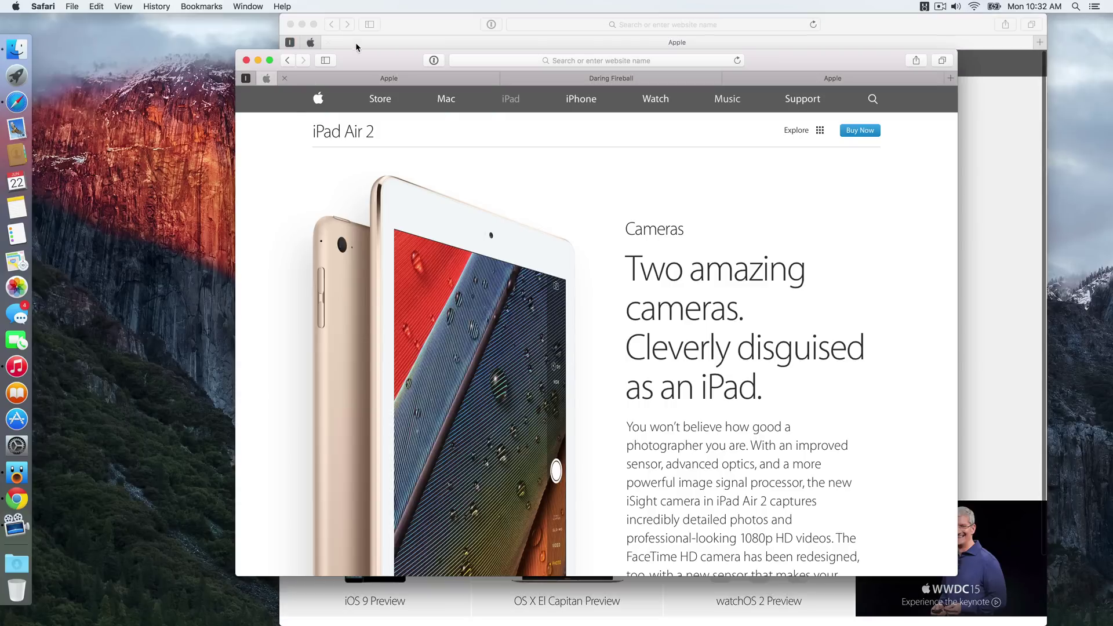
pyautogui.click(308, 46)
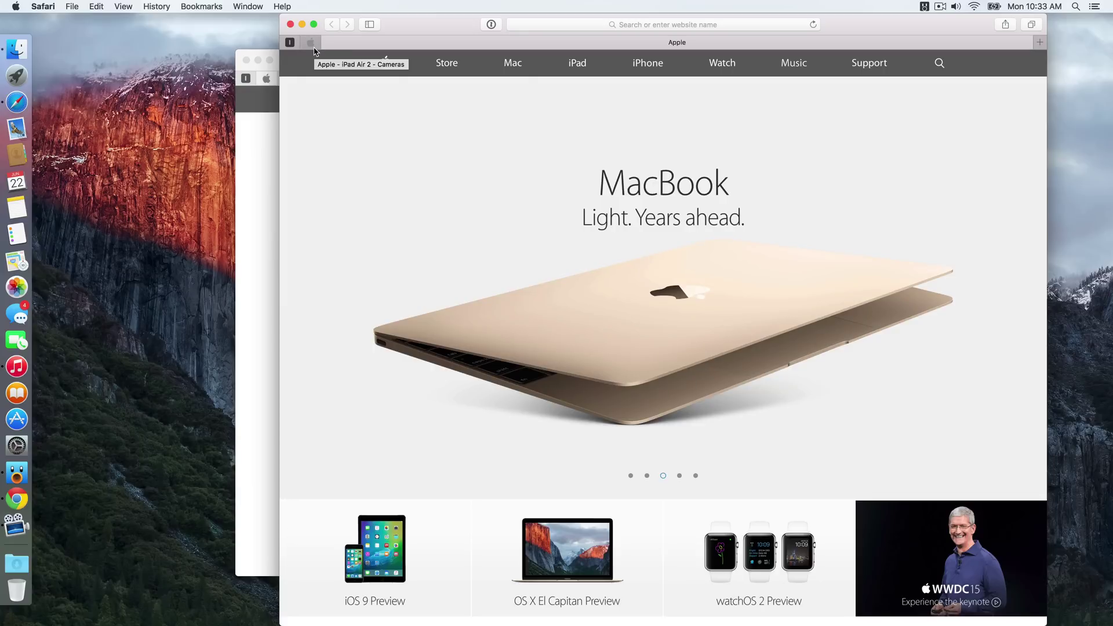
pyautogui.click(315, 47)
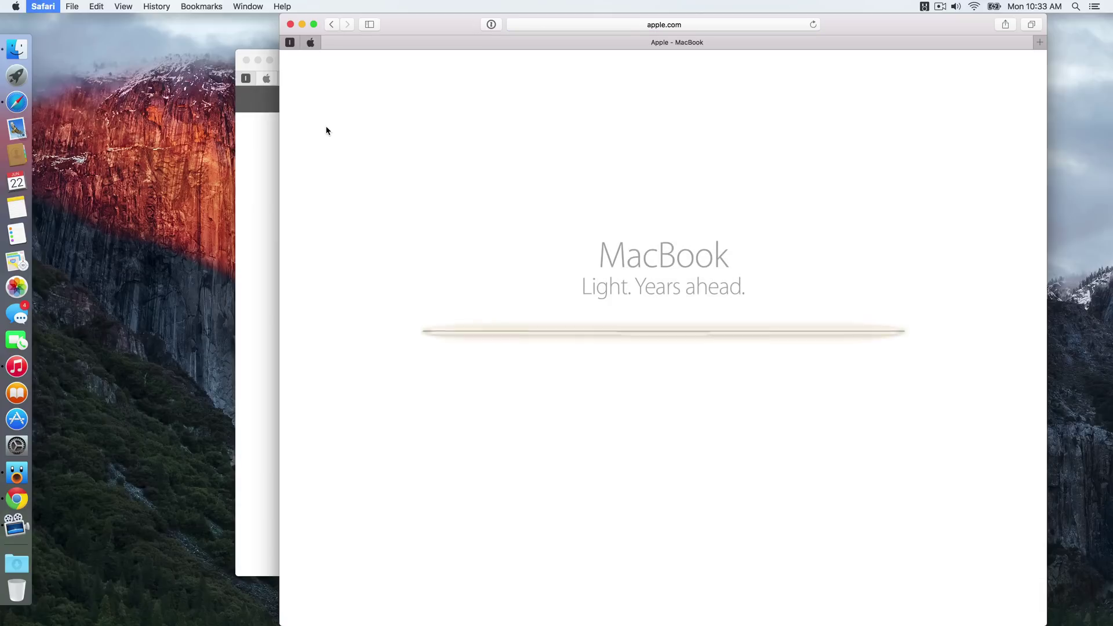
# Quit Safari with Cmd-Q, relaunch it from the Dock, and select a pinned tab
pyautogui.press('super+q')
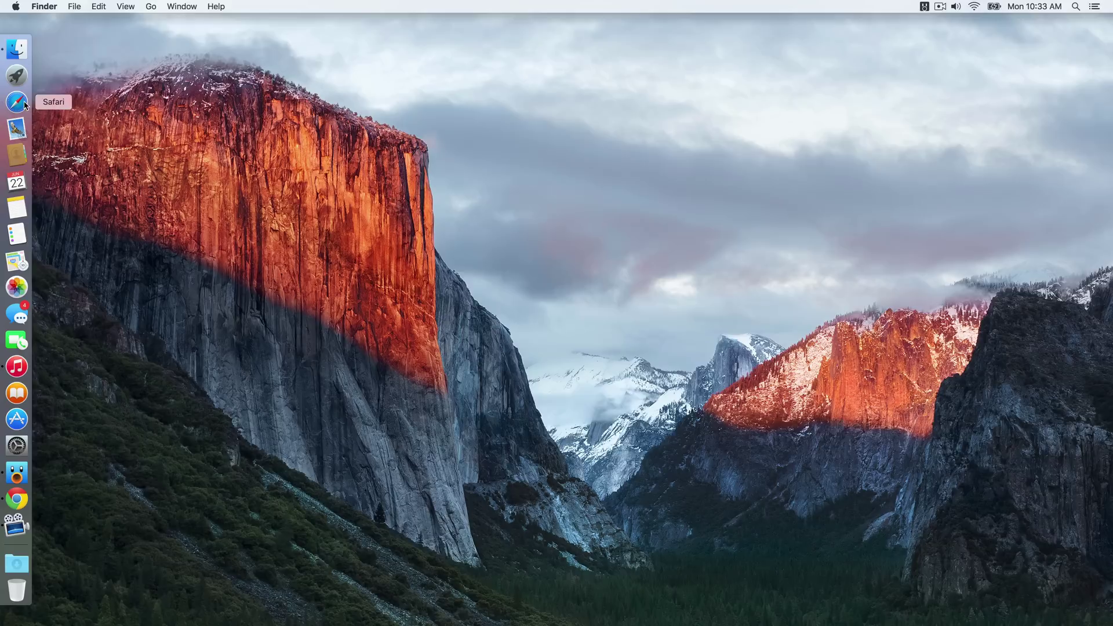
pyautogui.click(17, 102)
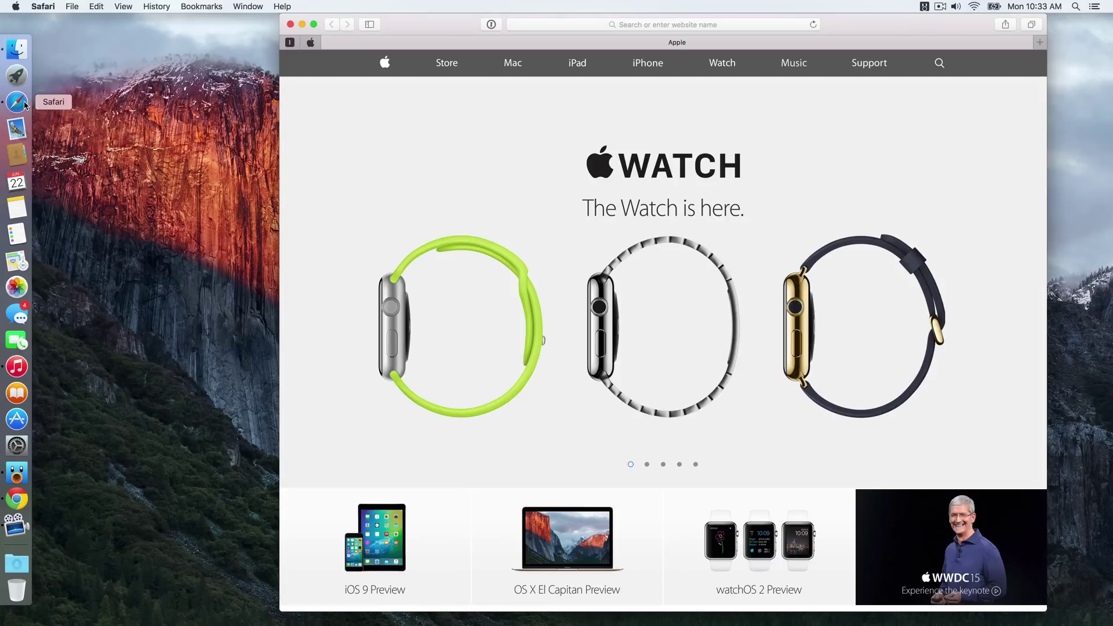
pyautogui.click(312, 44)
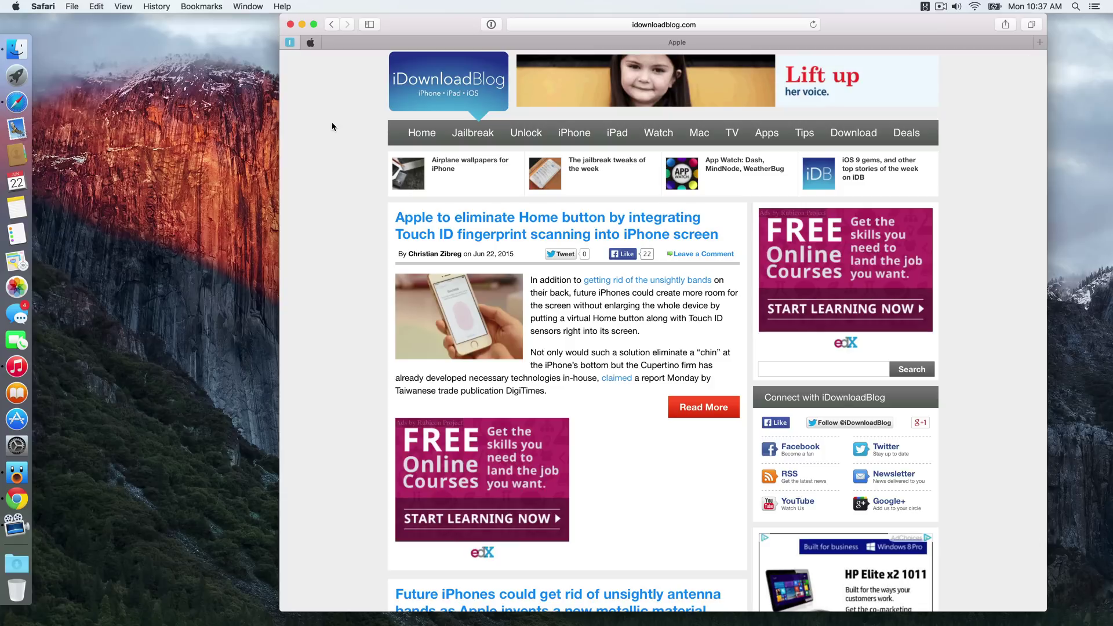
# Open a new window, move it aside, and show its pinned iDownloadBlog tab
pyautogui.press('super+n')
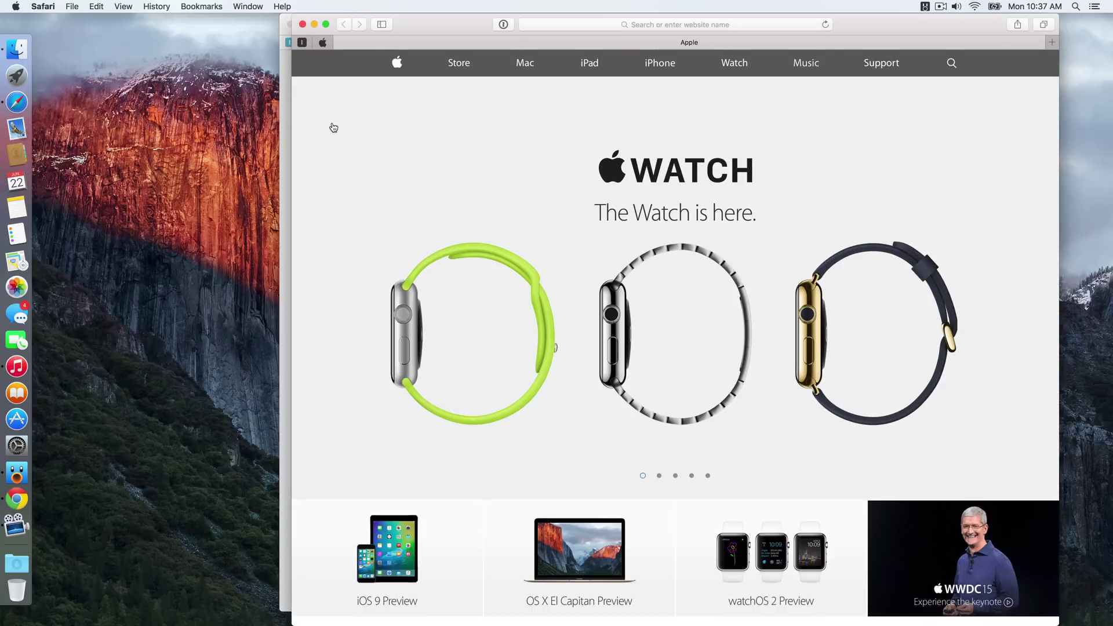
pyautogui.moveTo(419, 30); pyautogui.dragTo(549, 84)
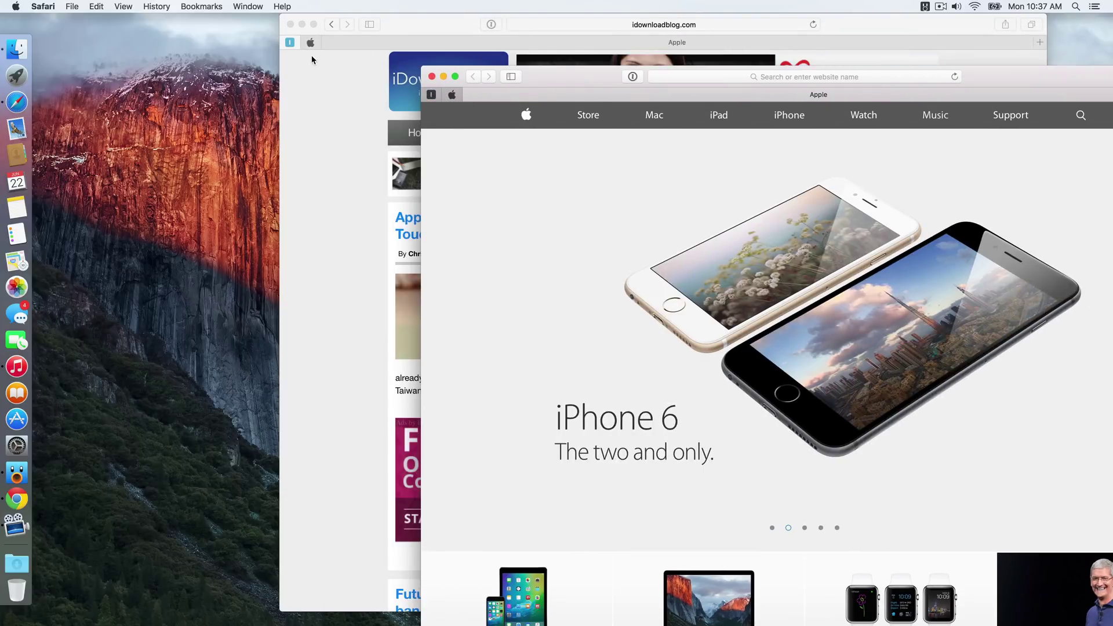
pyautogui.click(290, 45)
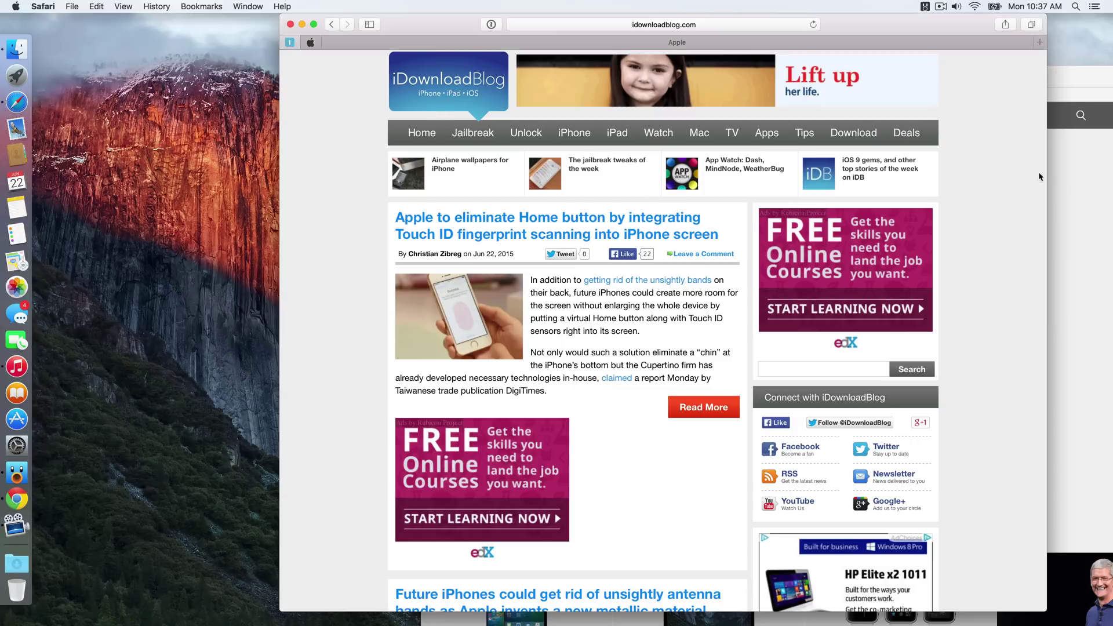
pyautogui.click(1061, 177)
pyautogui.click(431, 95)
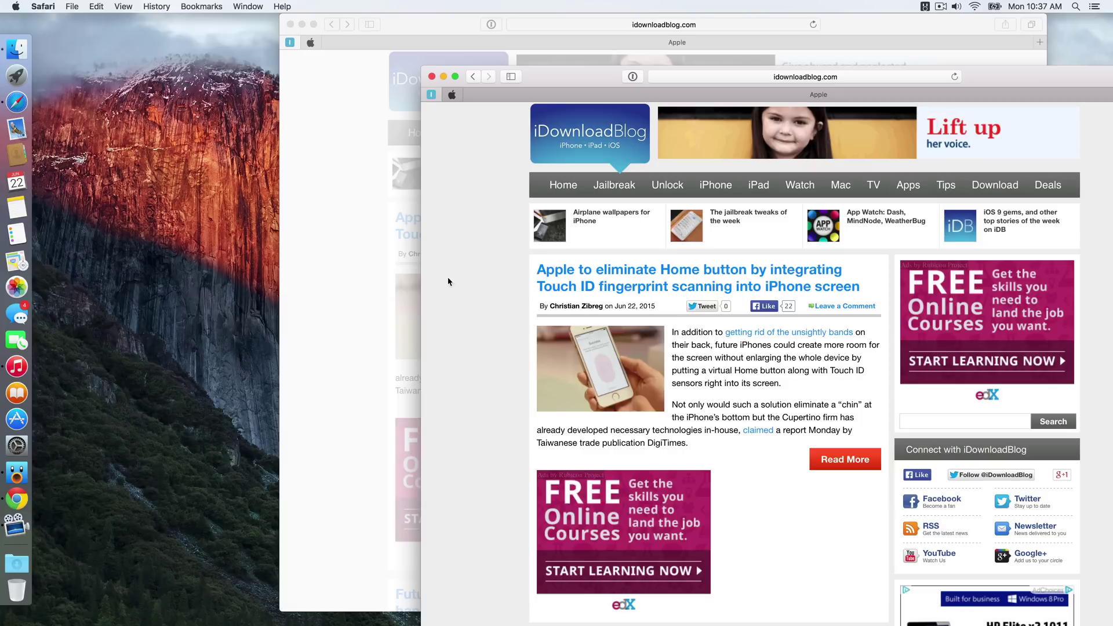
pyautogui.scroll(-10, 643, 335)
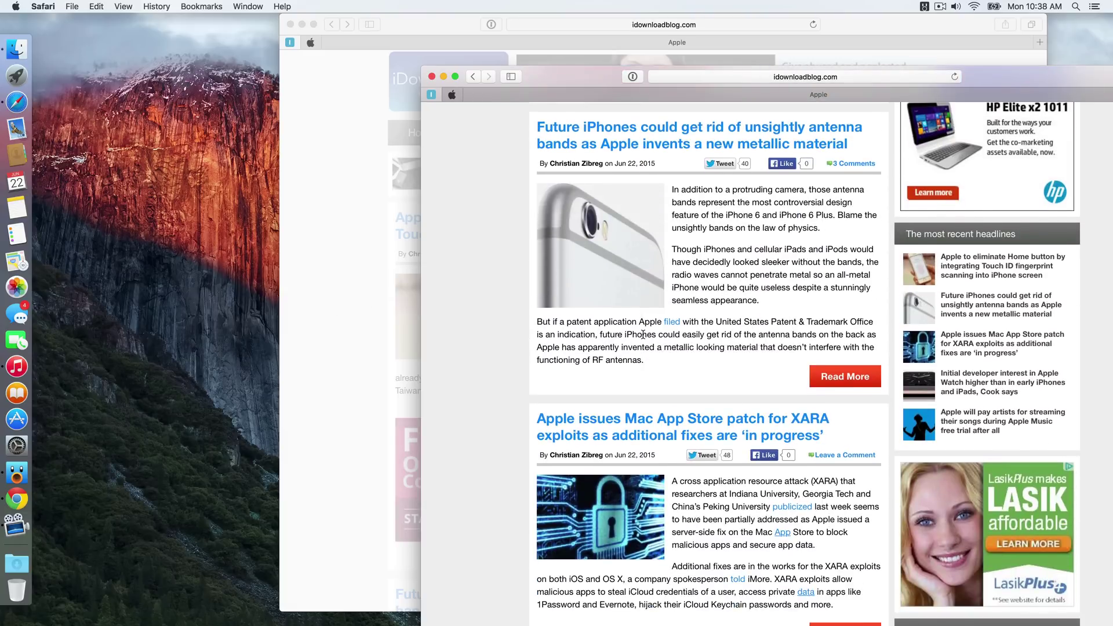
# Open the unsightly-antenna iPhone article, then open another window carrying the pinned tabs
pyautogui.click(333, 222)
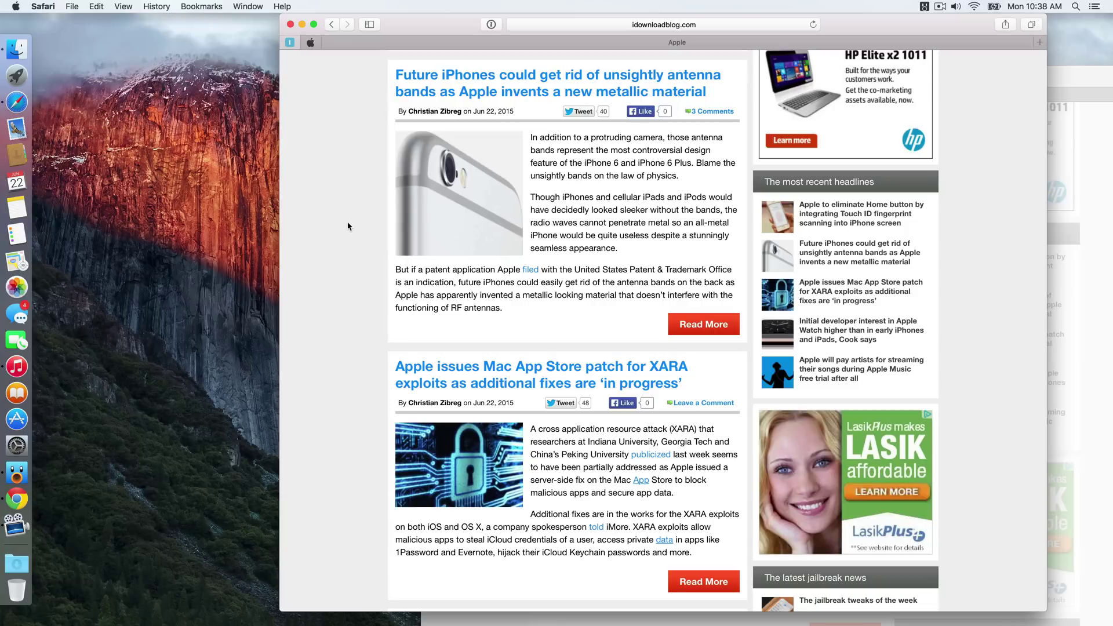
pyautogui.click(508, 88)
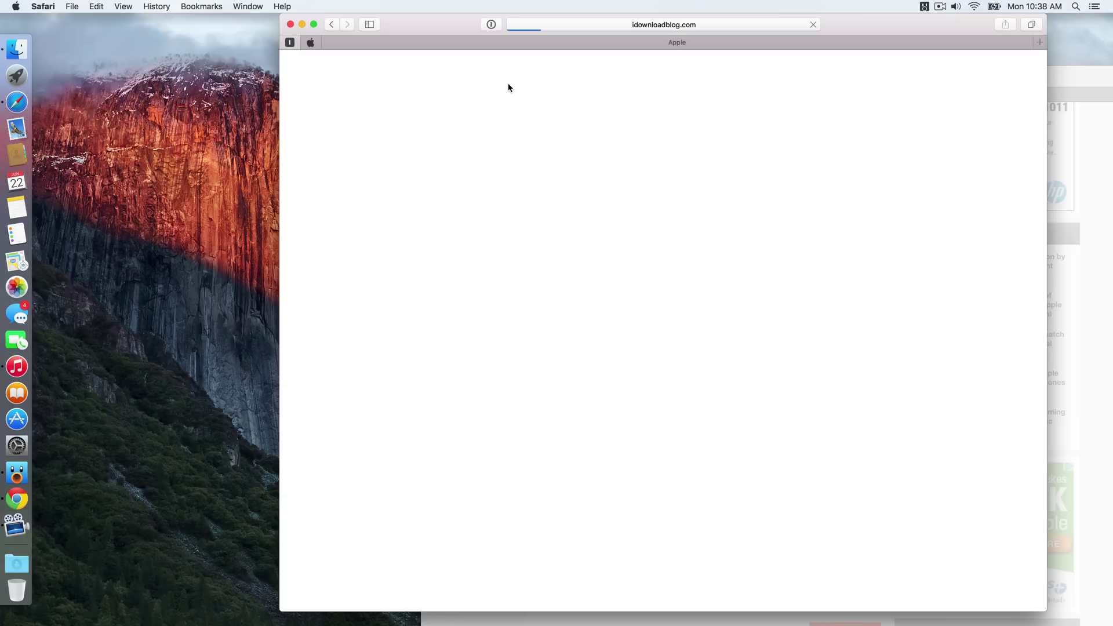
pyautogui.scroll(-5, 498, 153)
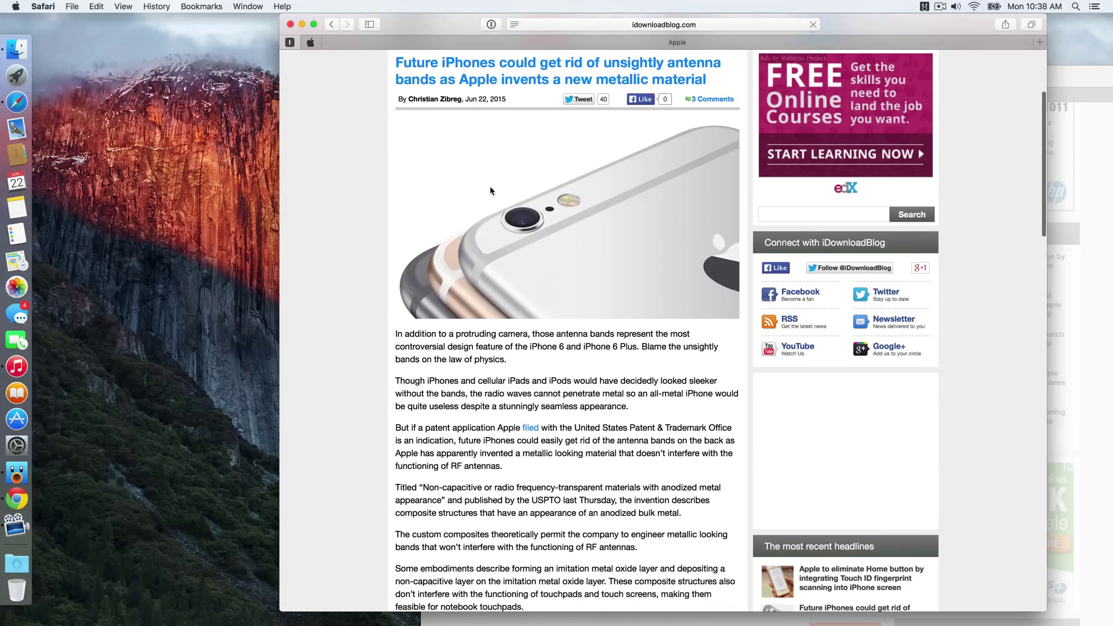
pyautogui.press('super+n')
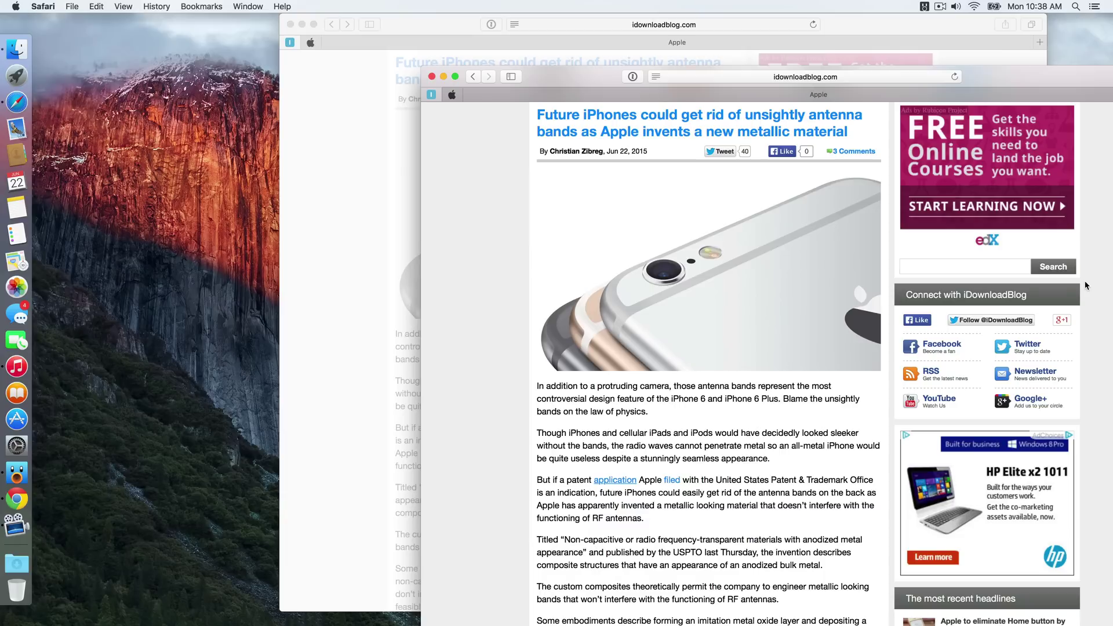
pyautogui.scroll(5, 624, 146)
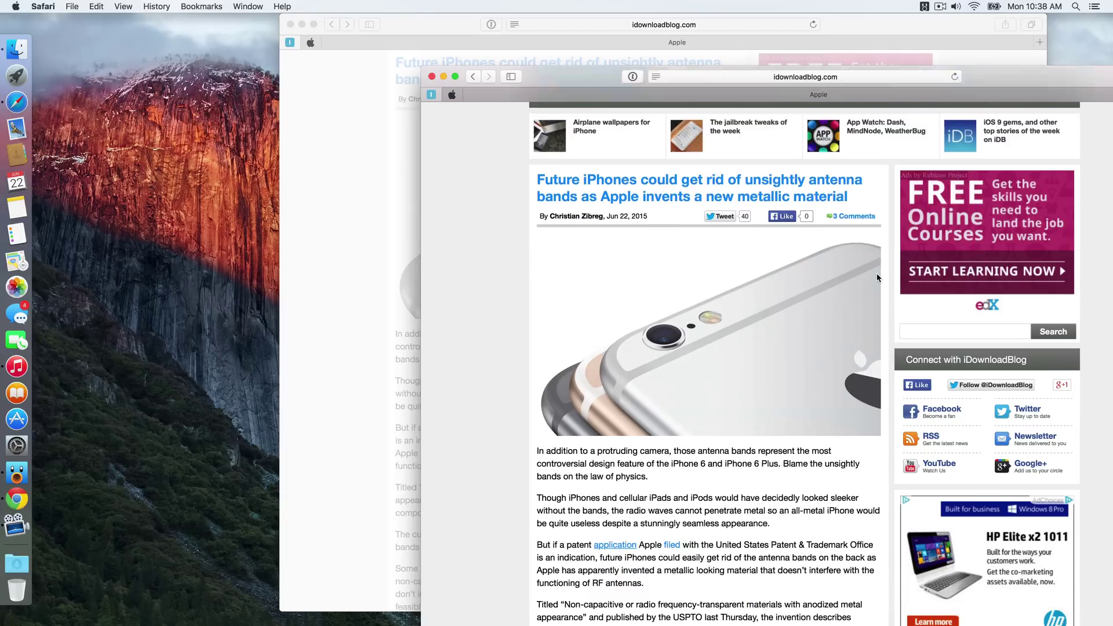
# Return to the iDownloadBlog homepage and open the 'How to choose your startup disk on Mac' article
pyautogui.click(625, 146)
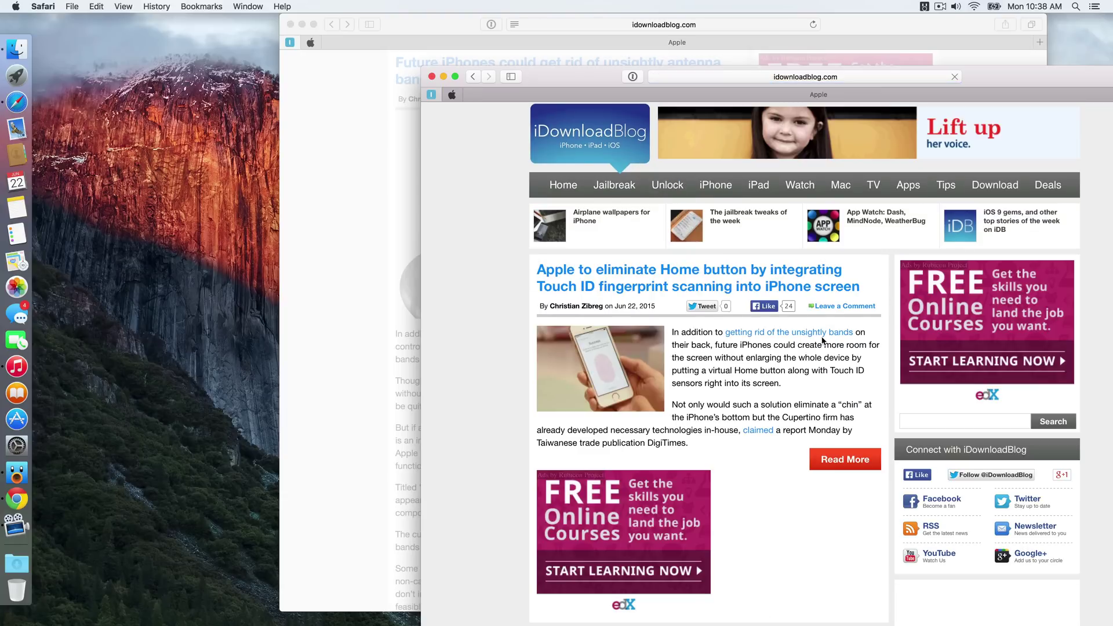
pyautogui.scroll(-3, 821, 342)
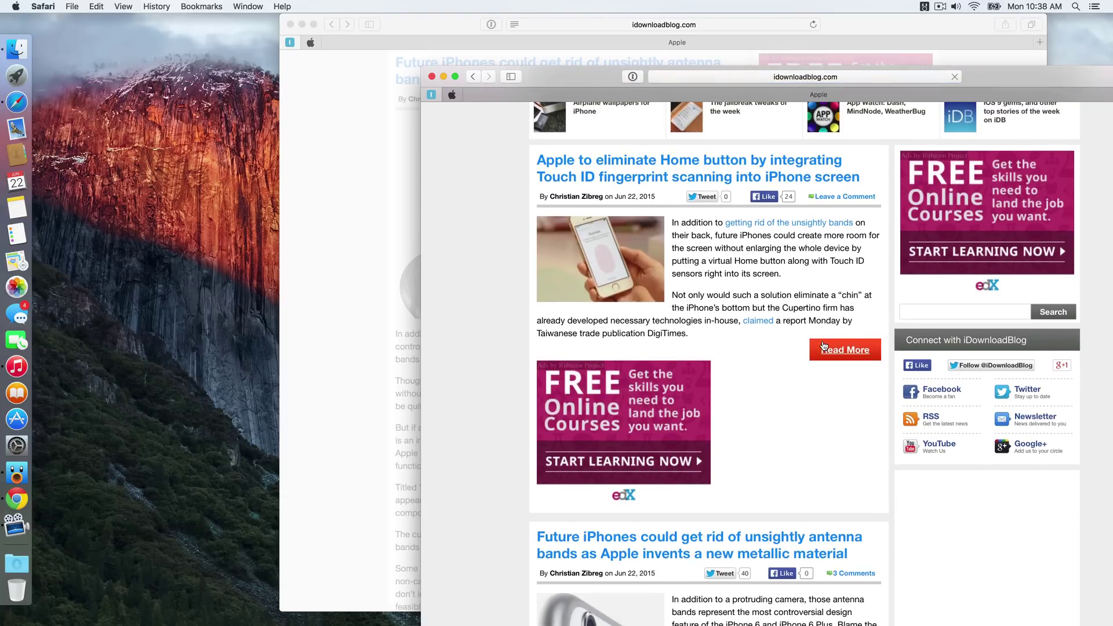
pyautogui.scroll(3, 824, 347)
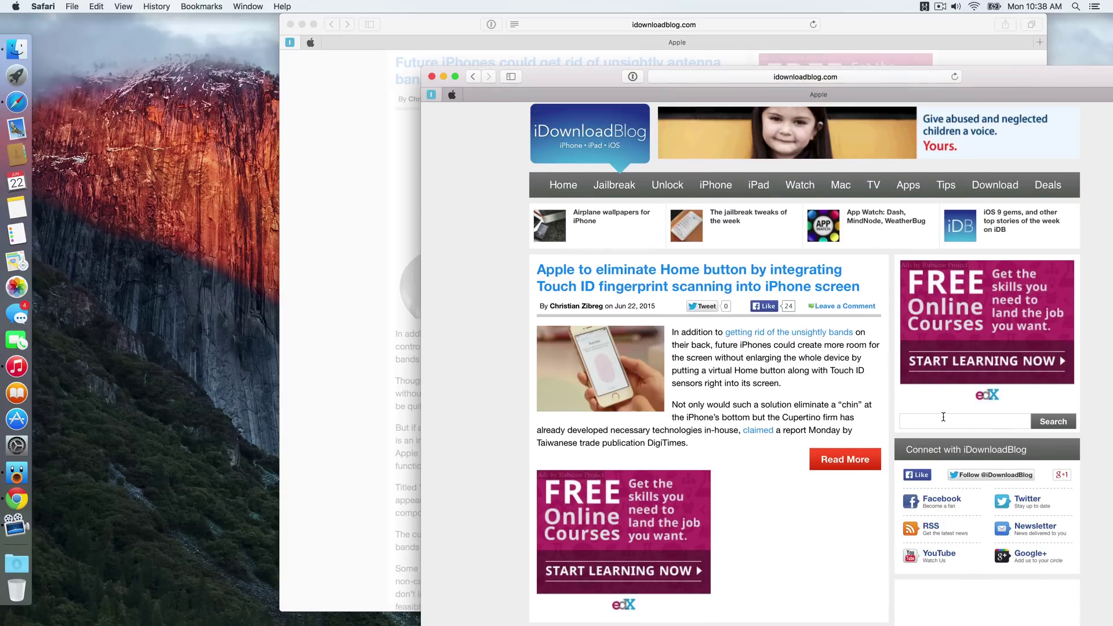
pyautogui.scroll(-7, 794, 514)
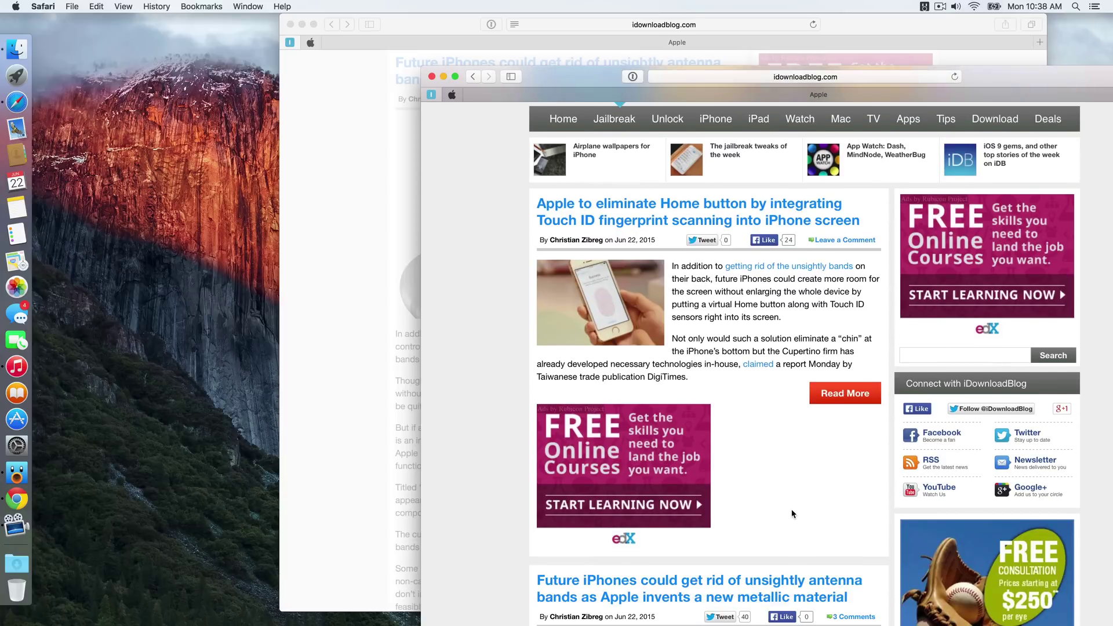
pyautogui.scroll(-20, 796, 510)
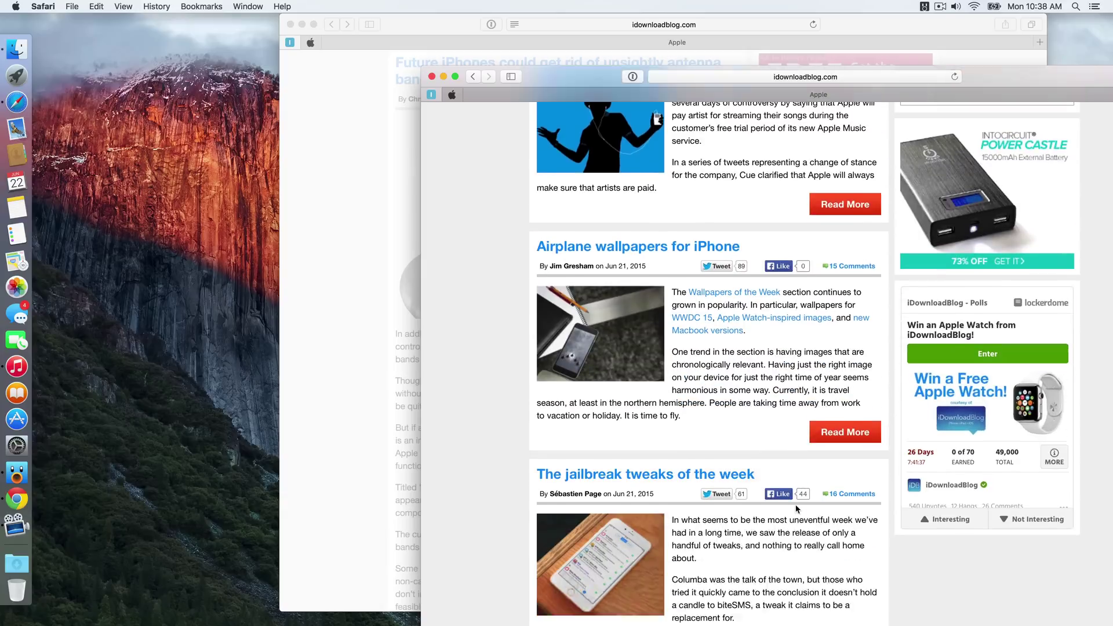
pyautogui.scroll(-20, 796, 510)
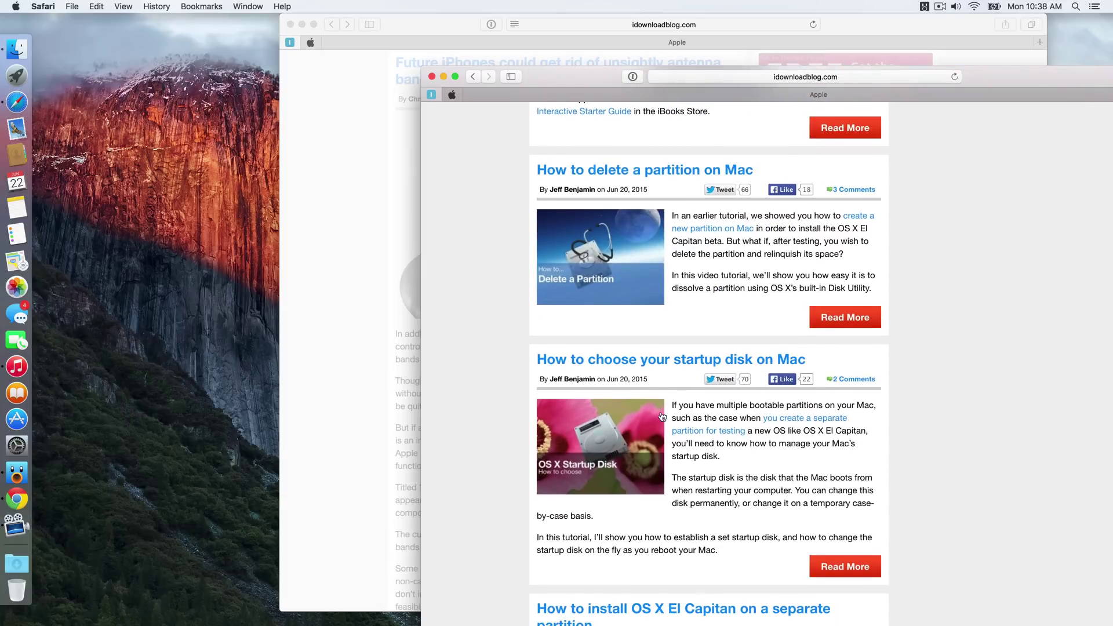
pyautogui.click(677, 364)
pyautogui.scroll(-8, 554, 414)
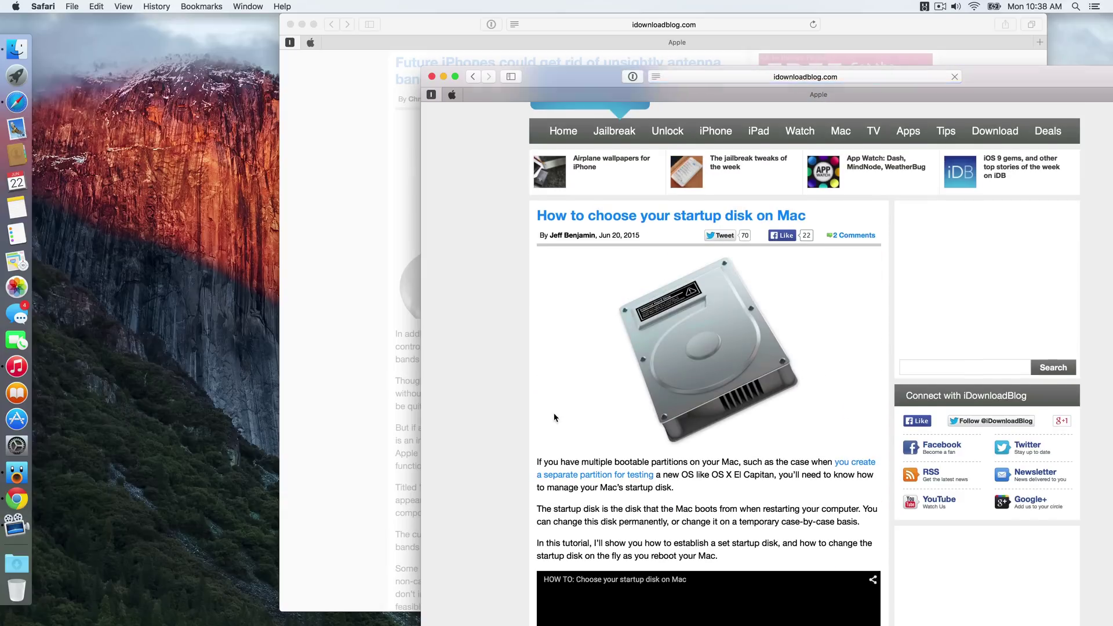
pyautogui.scroll(-3, 554, 414)
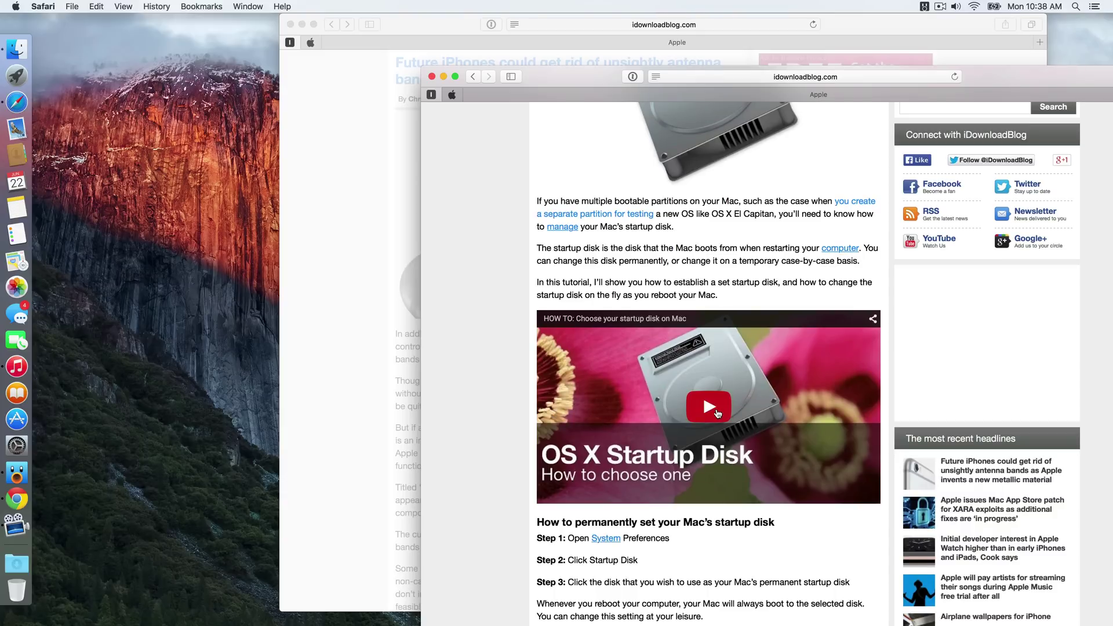
# Play the startup-disk video, skip ahead to about 1:05, and close the ad overlay
pyautogui.click(720, 409)
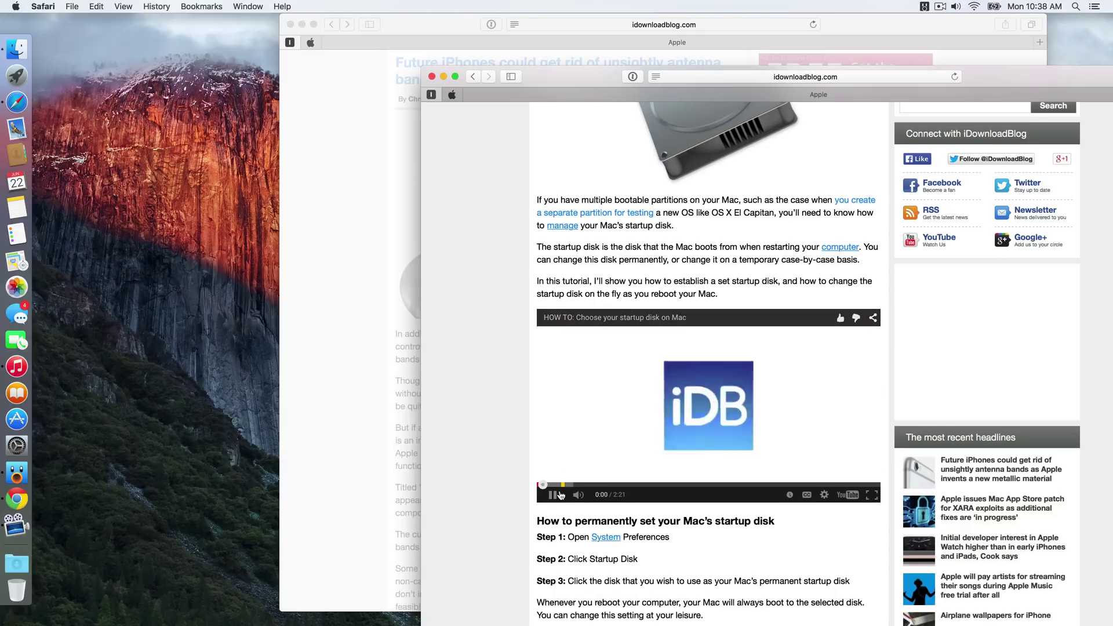
pyautogui.click(695, 485)
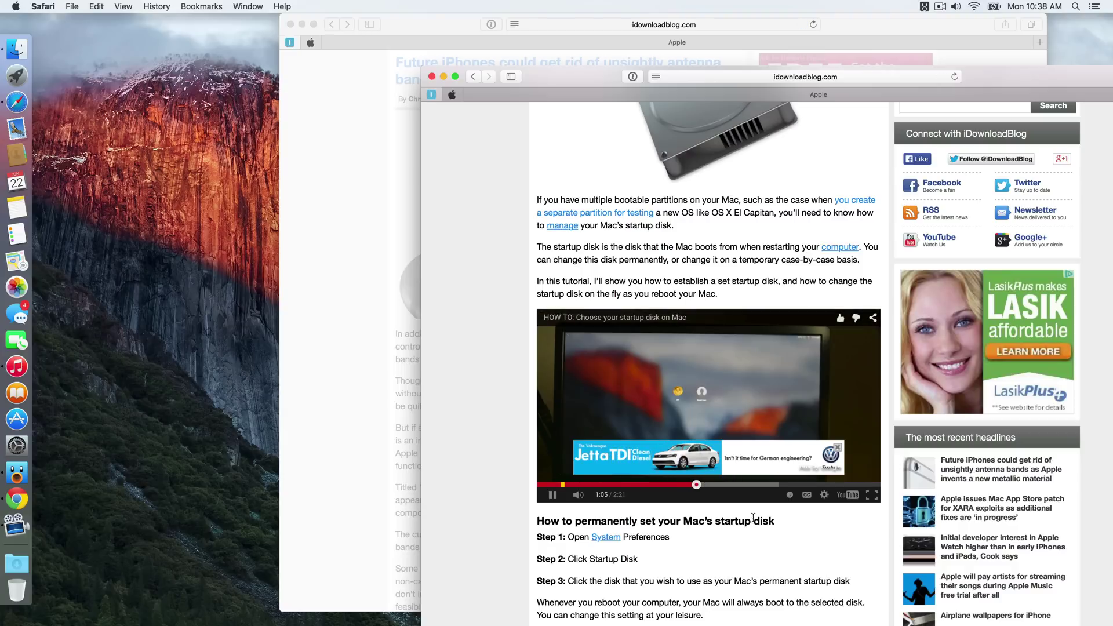
pyautogui.click(838, 449)
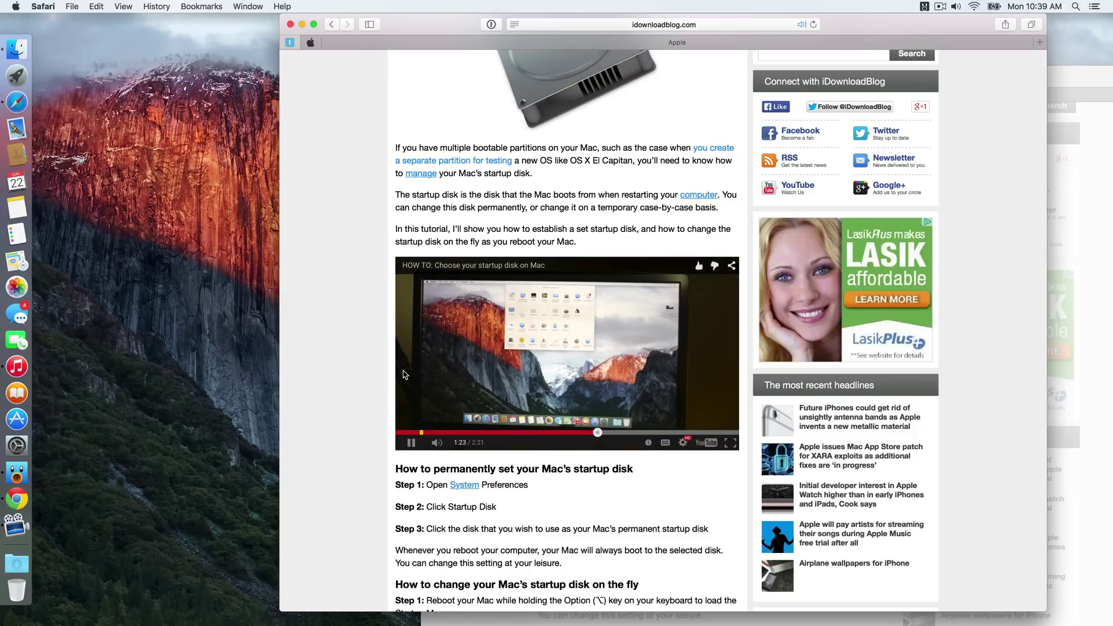
# Open a new window with Cmd+N and switch to its pinned iDownloadBlog tab
pyautogui.press('super+n')
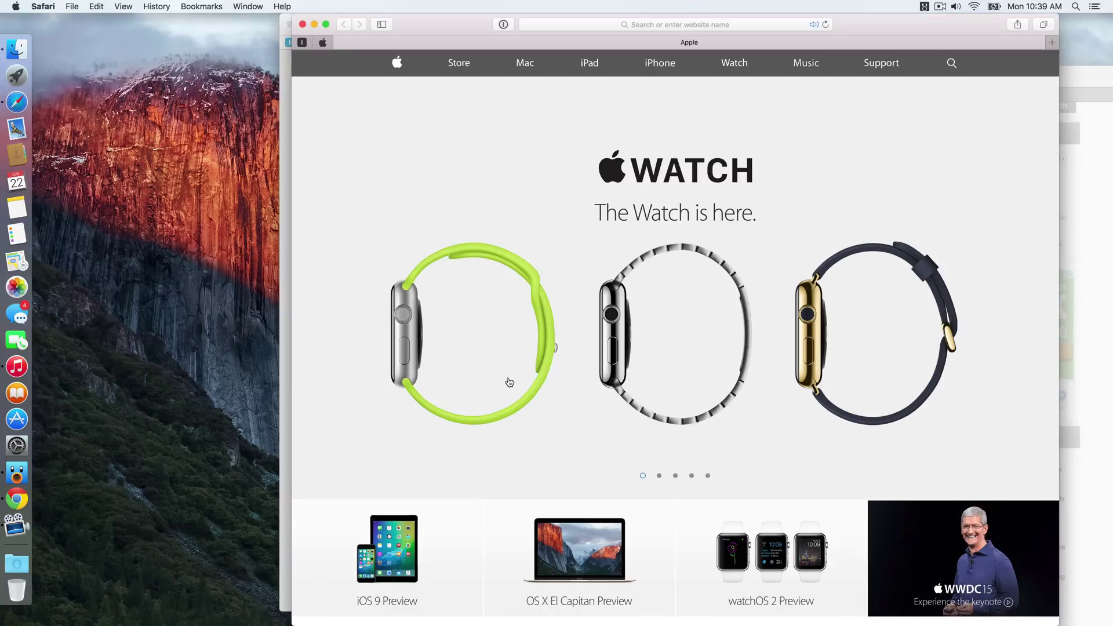
pyautogui.click(302, 43)
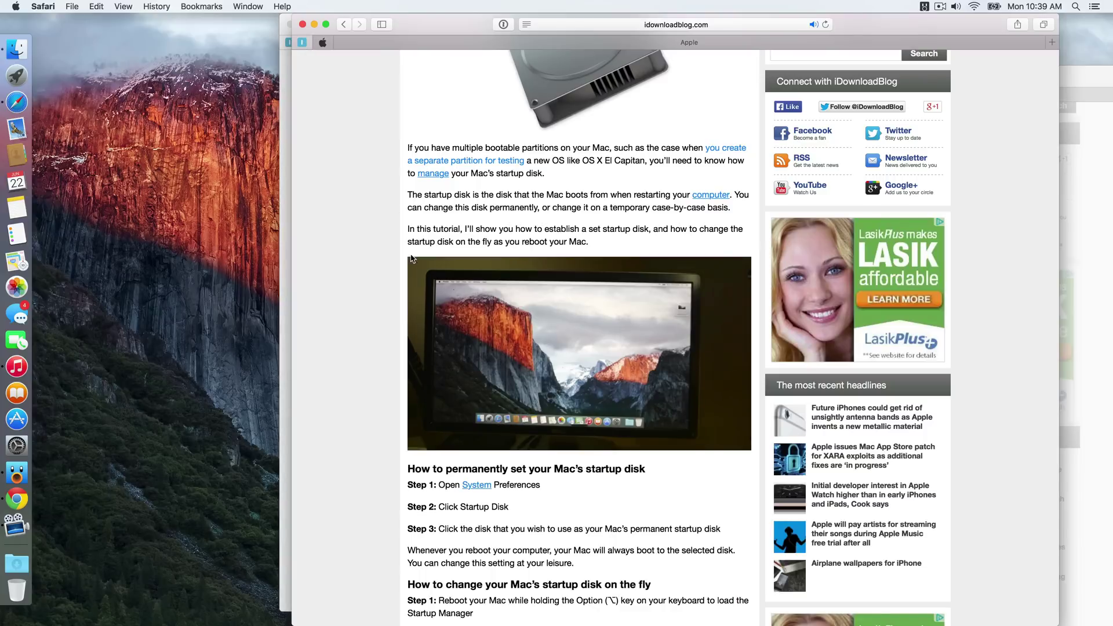
pyautogui.moveTo(549, 411)
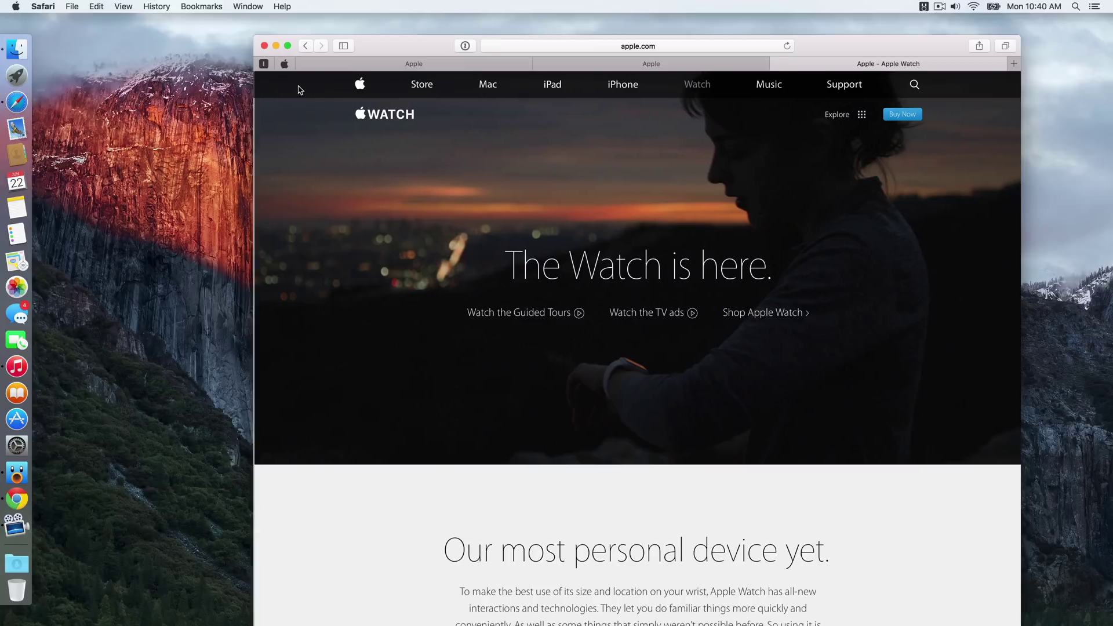
# Choose Close All Unpinned Tabs from the pinned tab's context menu
pyautogui.rightClick(264, 66)
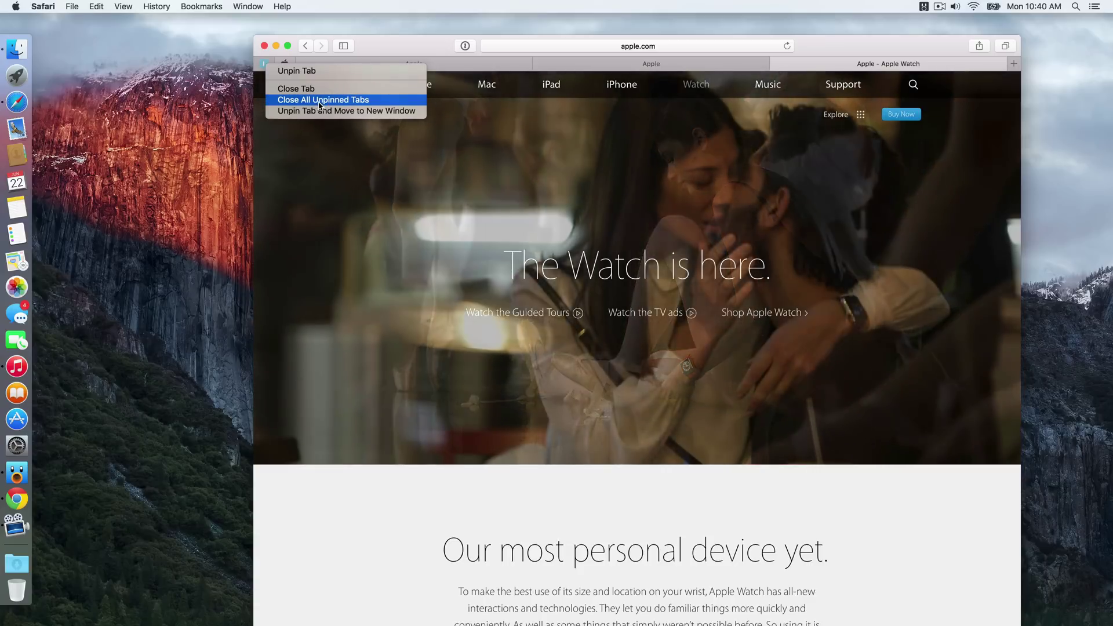
pyautogui.click(328, 102)
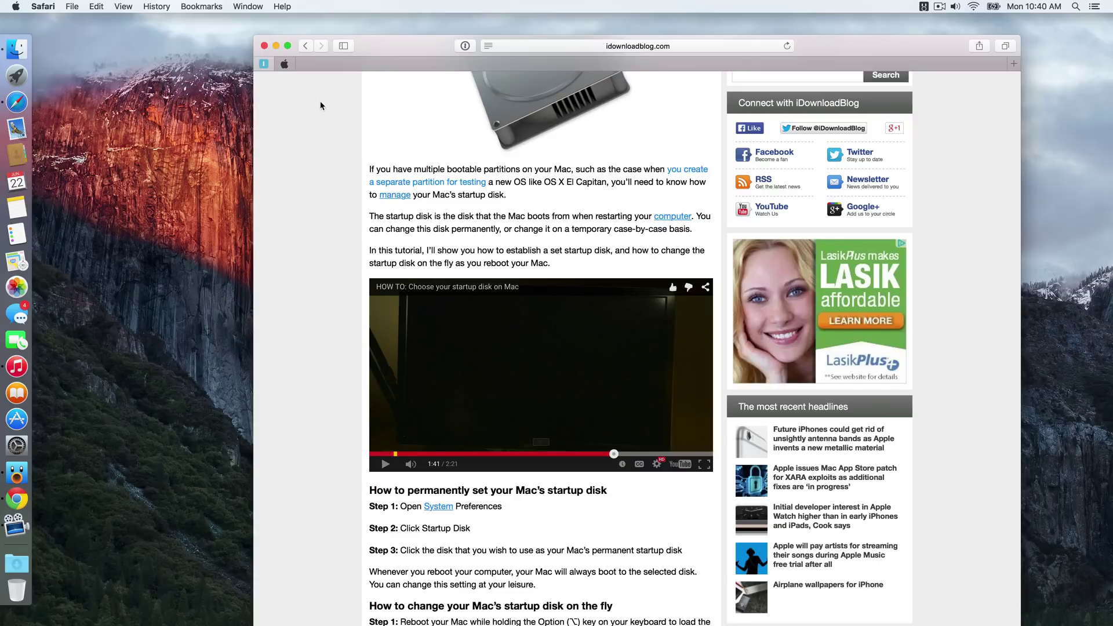
# Choose Unpin Tab and Move to New Window on the pinned iDownloadBlog tab
pyautogui.rightClick(265, 68)
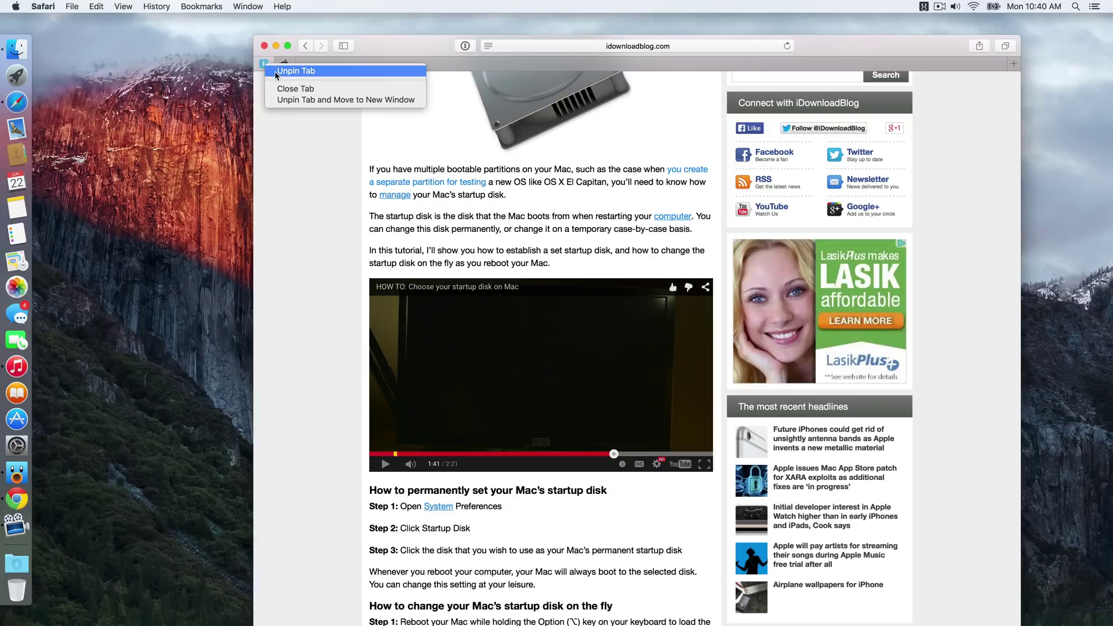
pyautogui.click(286, 101)
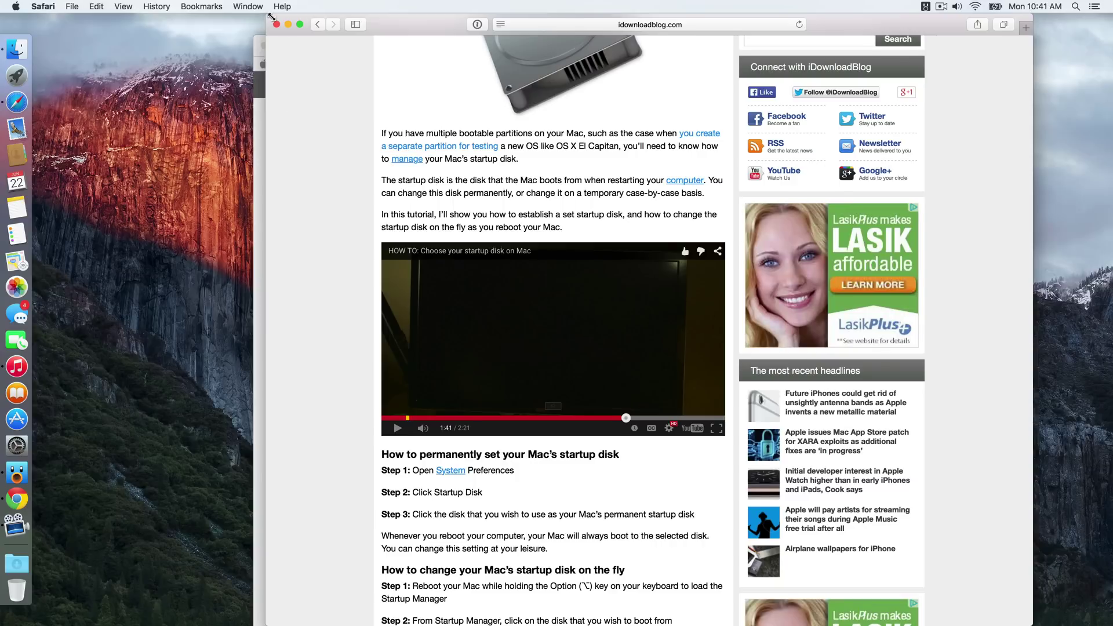
# Shrink the idownloadblog article window, then close it and the remaining apple.com window
pyautogui.moveTo(271, 16); pyautogui.dragTo(297, 31)
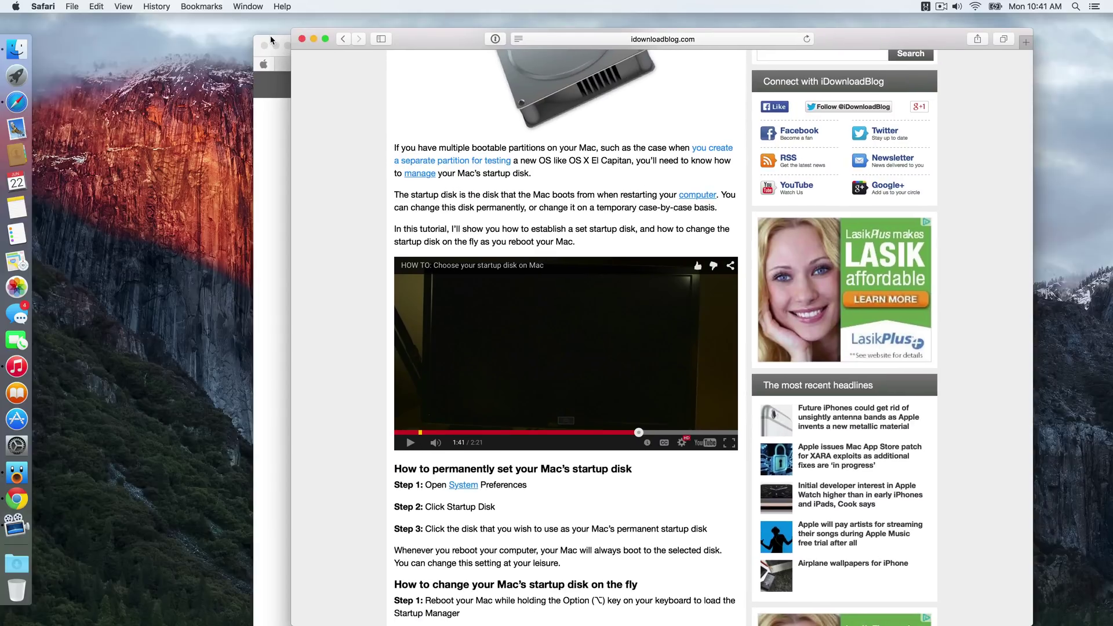
pyautogui.click(301, 38)
pyautogui.click(265, 45)
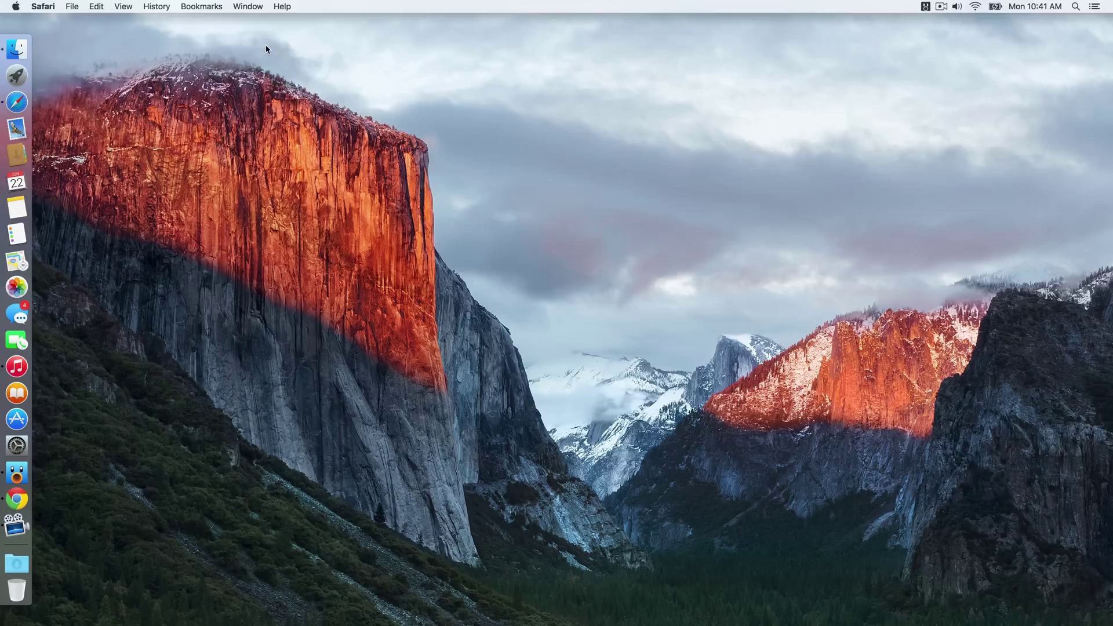